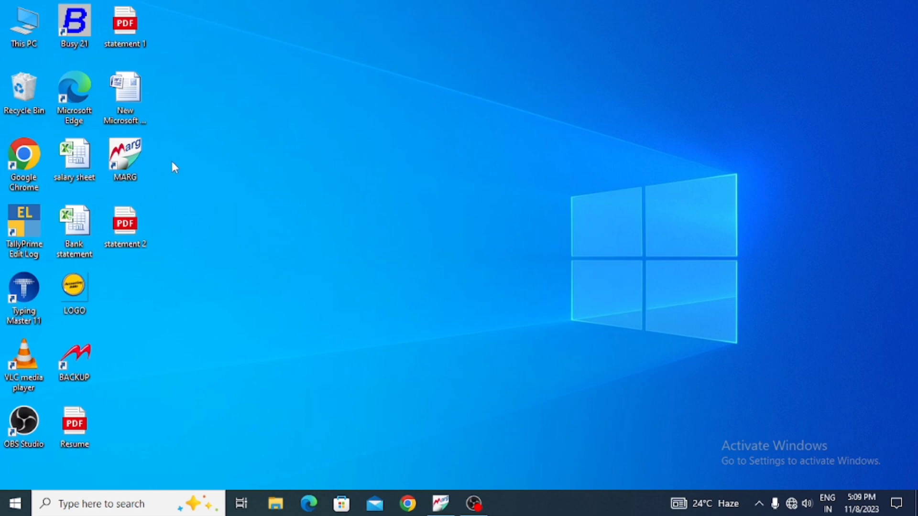
# Step: Launch Marg ERP and select the company CAPITAL ELECTRONIC
pyautogui.doubleClick(120, 164)
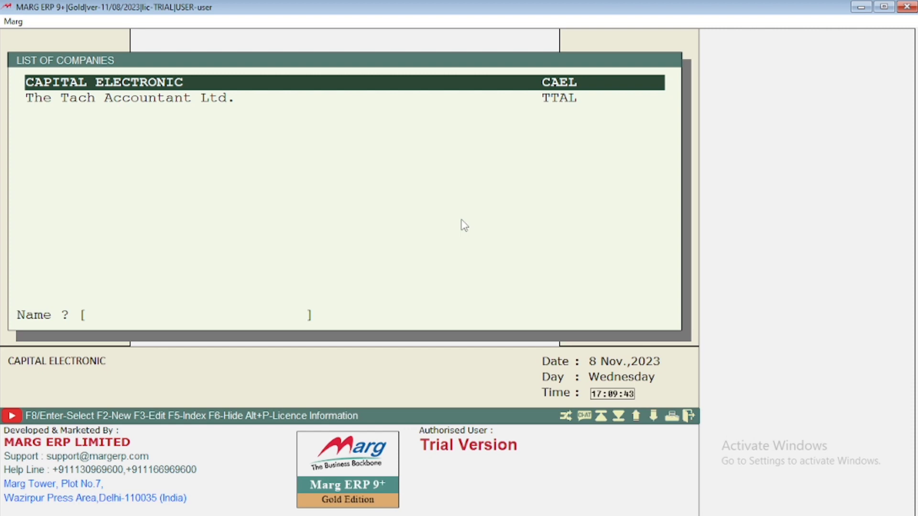
pyautogui.press('Down')
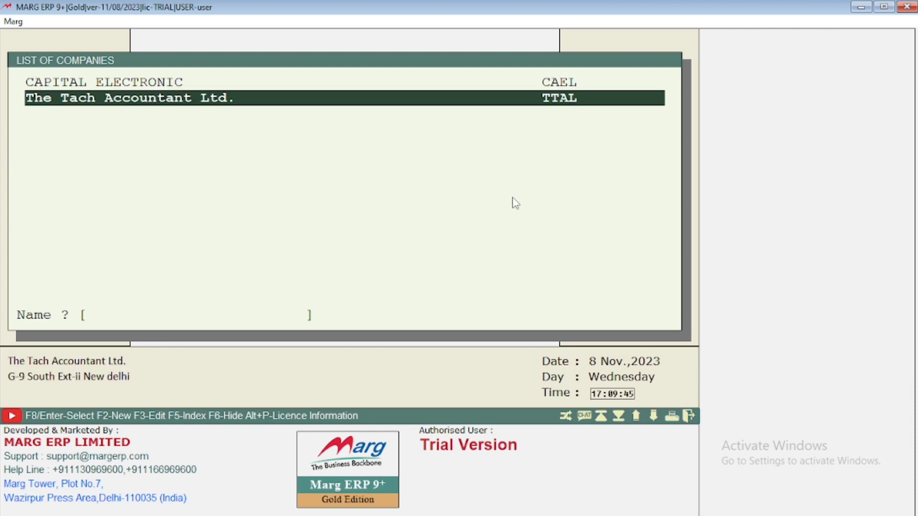
pyautogui.press('Up')
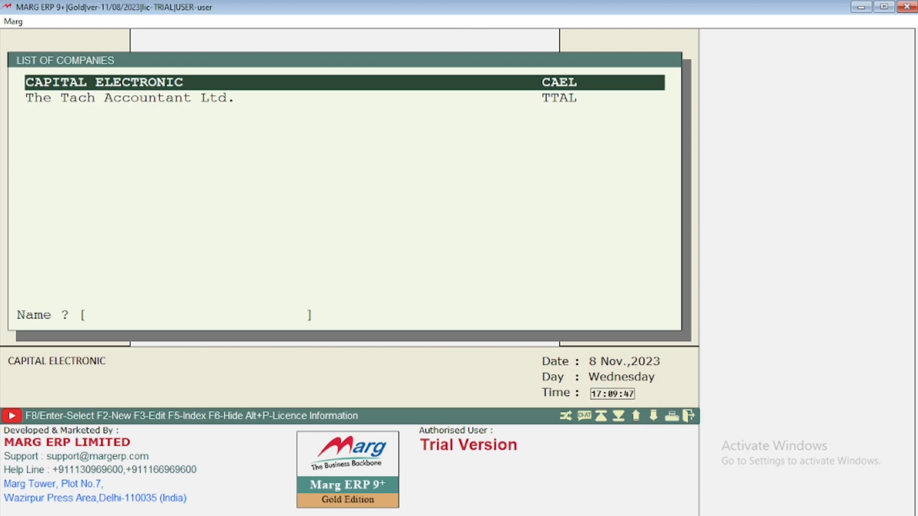
pyautogui.press('Down')
pyautogui.press('Up')
pyautogui.press('Return')
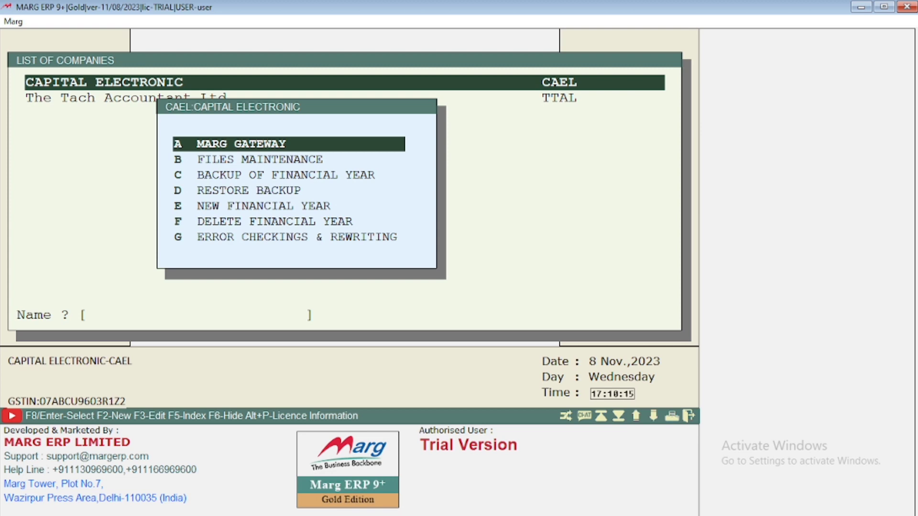
# Step: Review CAPITAL ELECTRONIC's company options, including file maintenance, backup, restore and financial year functions
pyautogui.press('Down')
pyautogui.press('Up')
pyautogui.press('Down')
pyautogui.press('Down')
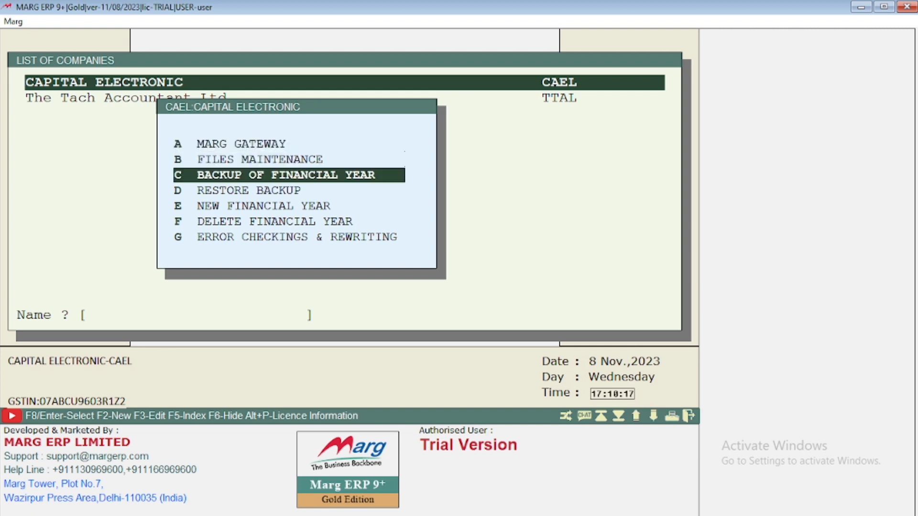
pyautogui.press('Up')
pyautogui.press('Down')
pyautogui.press('Down')
pyautogui.press('Up')
pyautogui.press('Down')
pyautogui.press('Down')
pyautogui.press('Down')
pyautogui.press('Down')
pyautogui.press('Up')
pyautogui.press('Up')
pyautogui.press('Up')
pyautogui.press('Up')
pyautogui.press('Up')
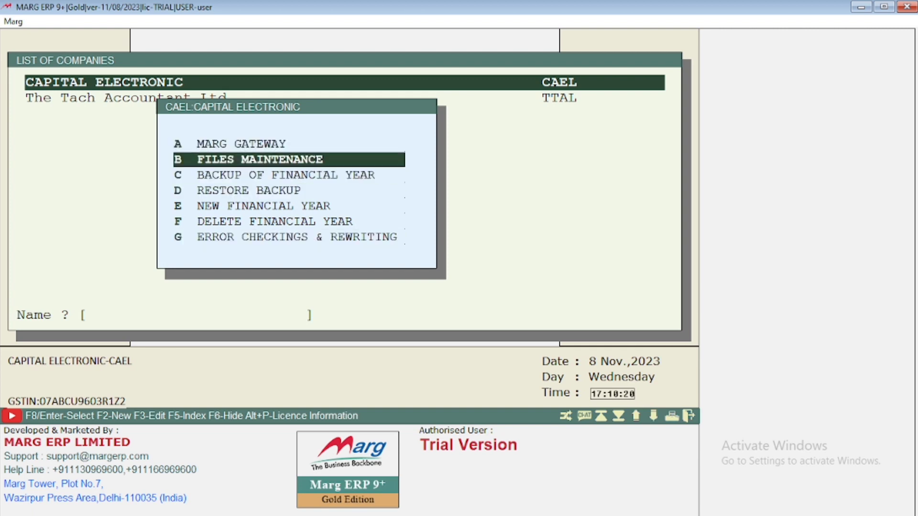
pyautogui.press('Up')
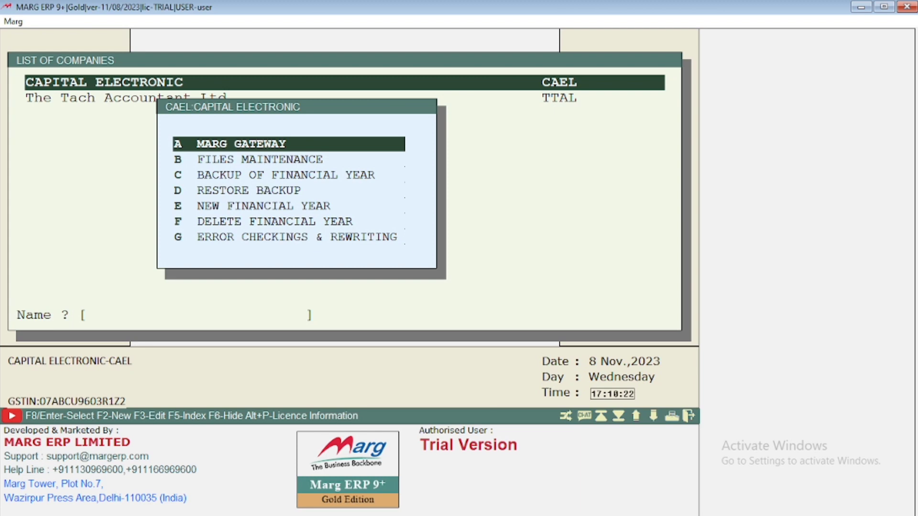
# Step: Enter the company's MARG GATEWAY and dismiss the MARGMART.COM setup and the authorisation and backup window
pyautogui.press('Return')
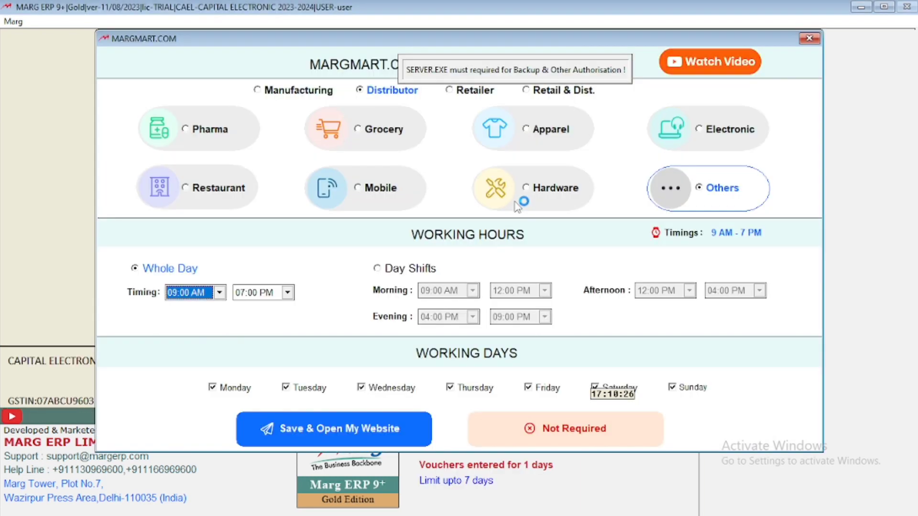
pyautogui.click(809, 39)
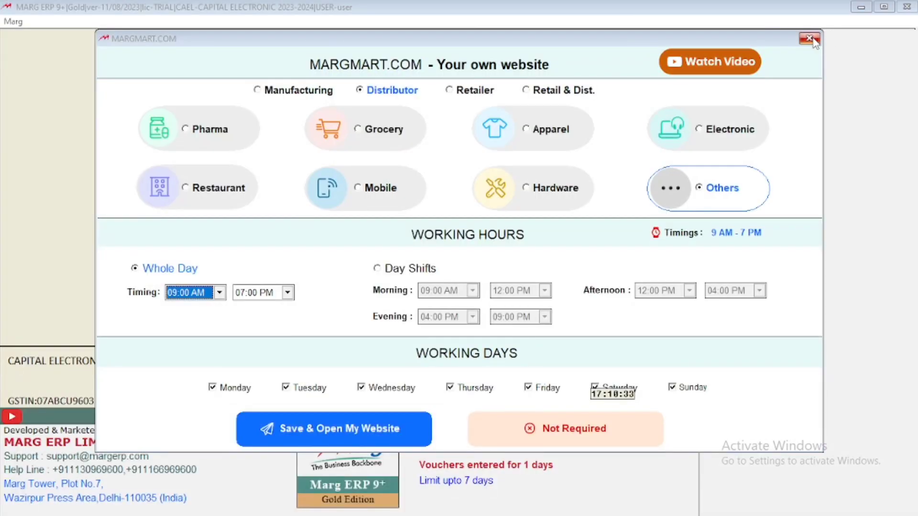
pyautogui.click(810, 39)
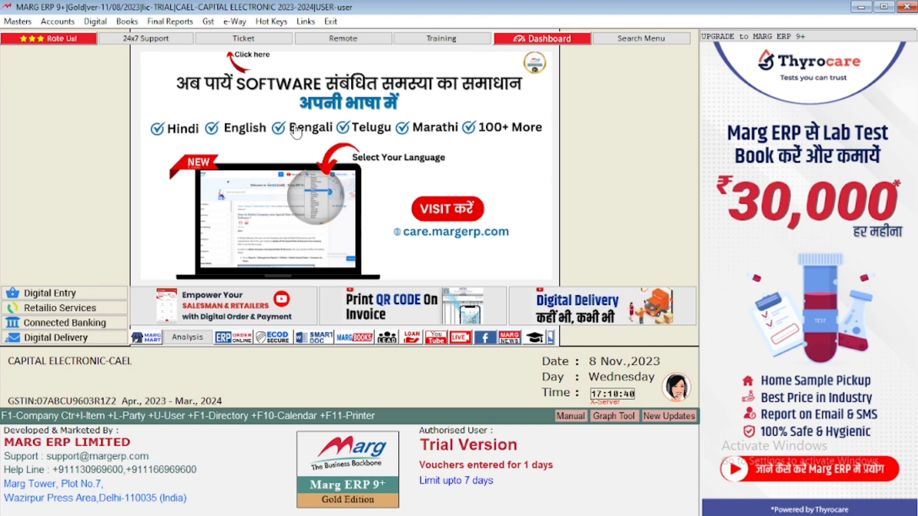
pyautogui.click(21, 24)
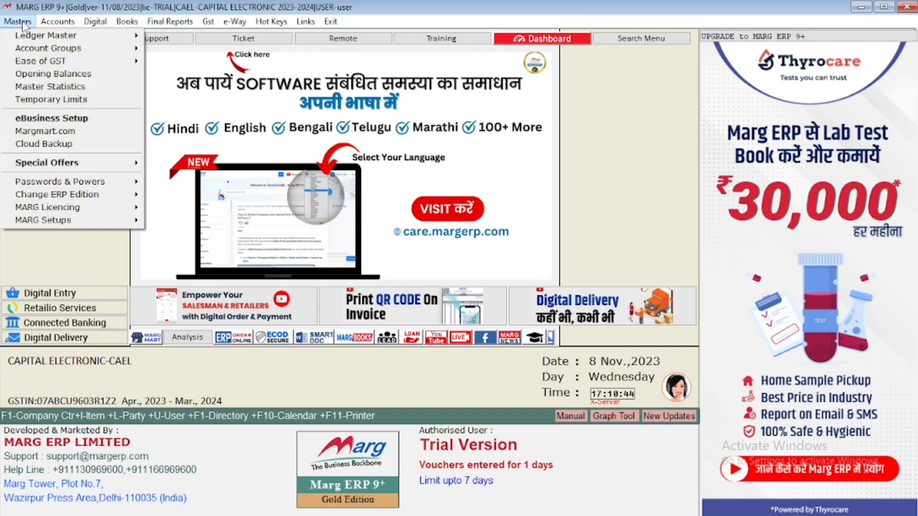
pyautogui.press('Right')
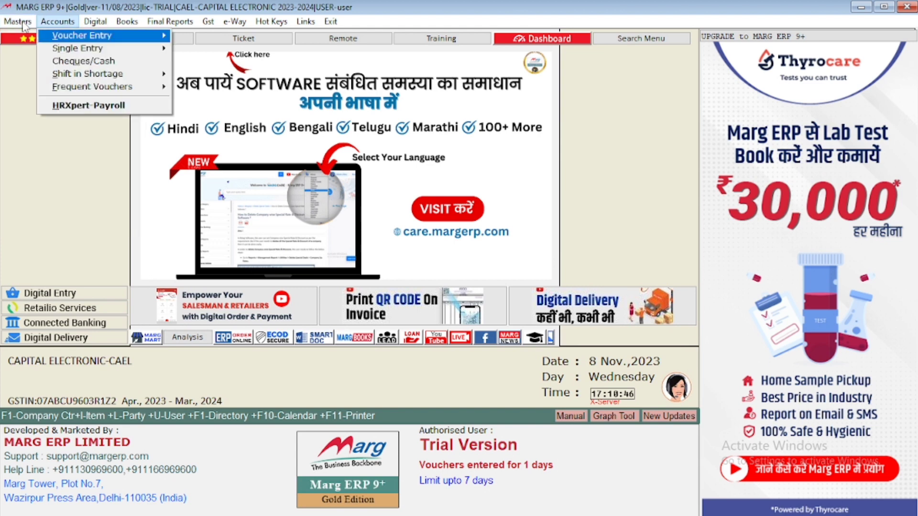
pyautogui.press('Right')
pyautogui.press('Left')
pyautogui.click(112, 146)
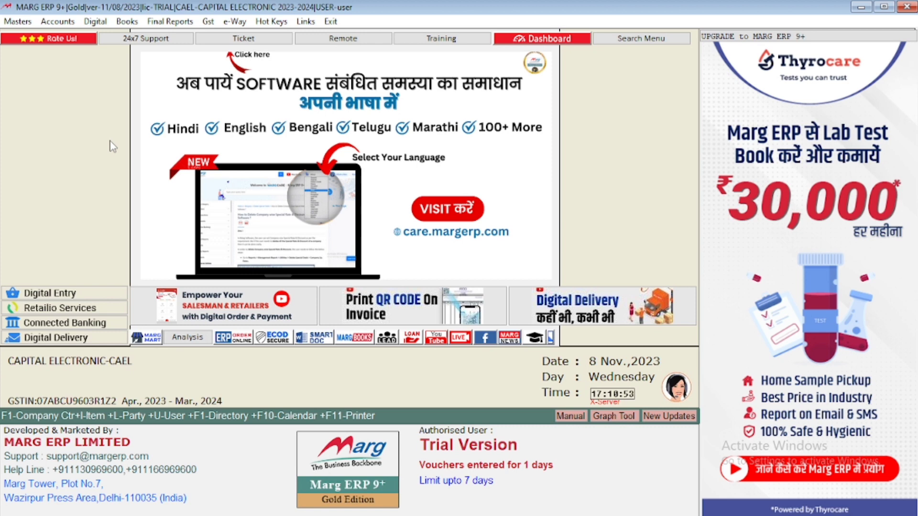
# Step: Review the voucher types offered for accounts voucher entry, from Receipt through Purchase
pyautogui.click(59, 24)
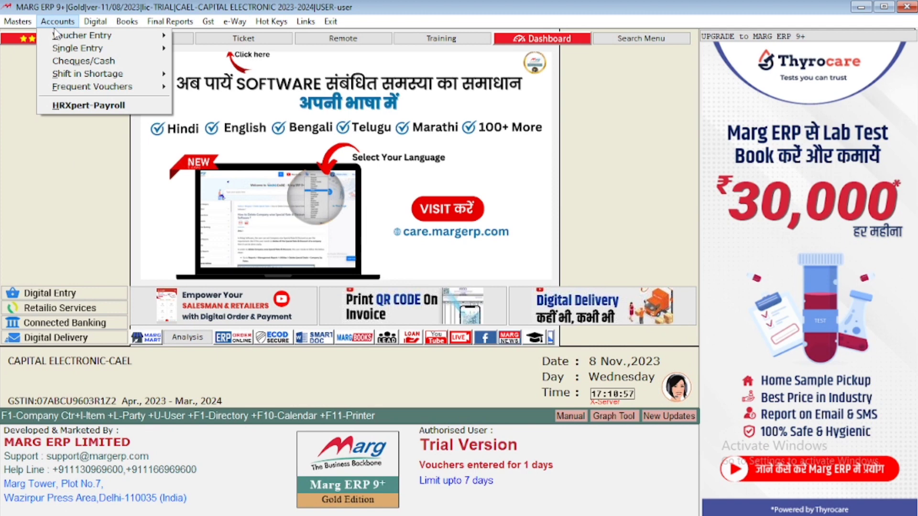
pyautogui.moveTo(57, 37)
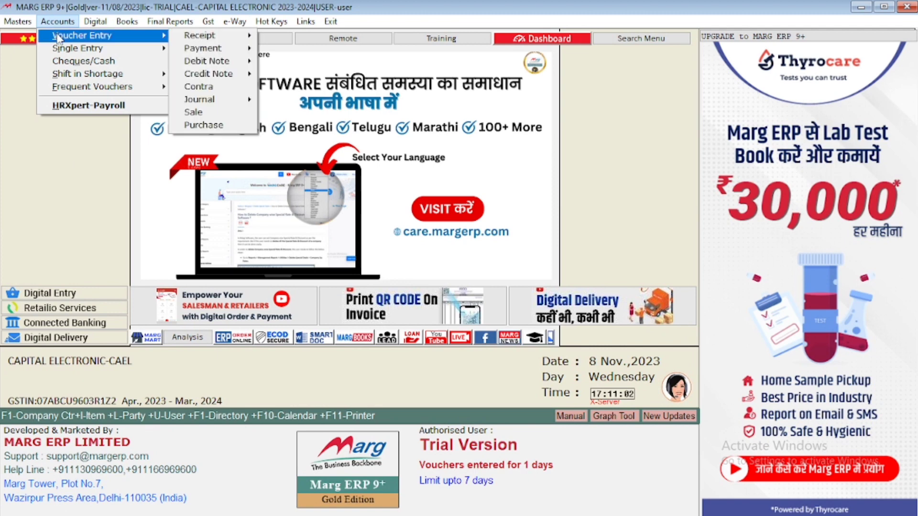
pyautogui.press('Right')
pyautogui.press('Down')
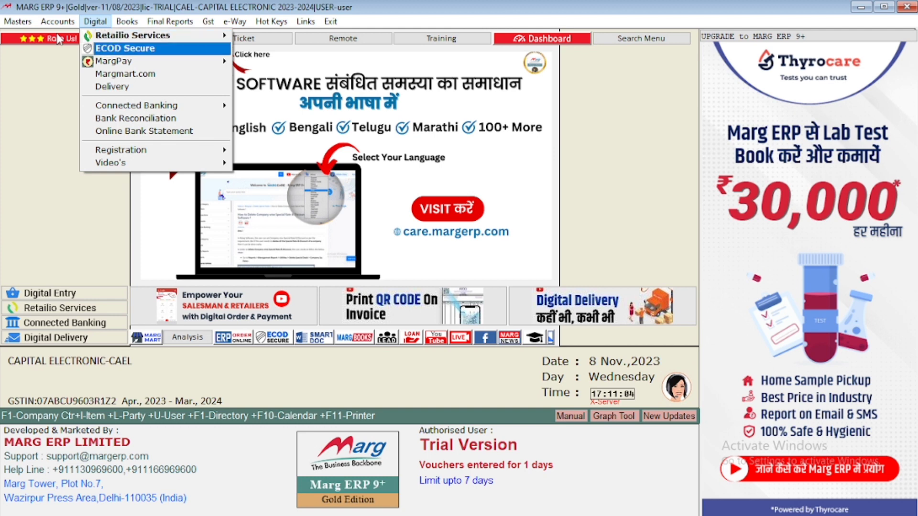
pyautogui.press('Left')
pyautogui.press('Right')
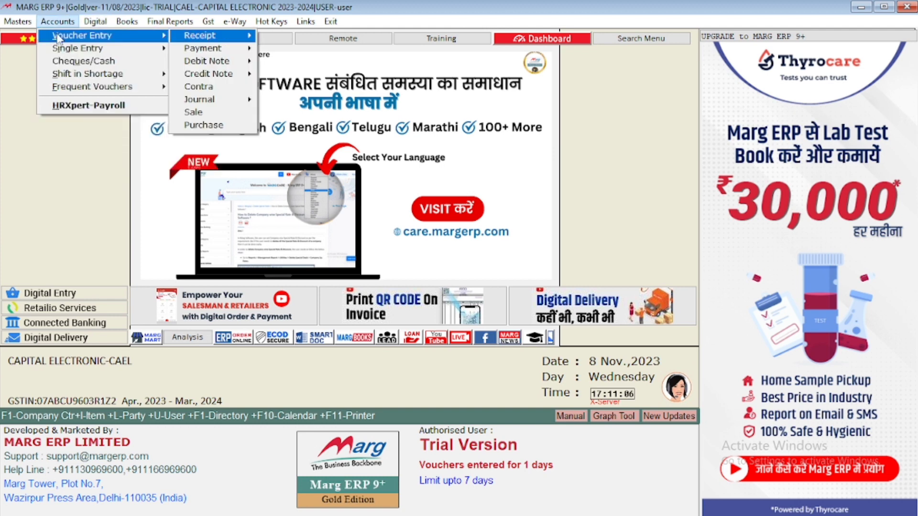
pyautogui.press('Down')
pyautogui.press('Up')
pyautogui.press('Down')
pyautogui.press('Down')
pyautogui.press('Down')
pyautogui.press('Up')
pyautogui.press('Down')
pyautogui.press('Down')
pyautogui.press('Down')
pyautogui.press('Up')
pyautogui.press('Up')
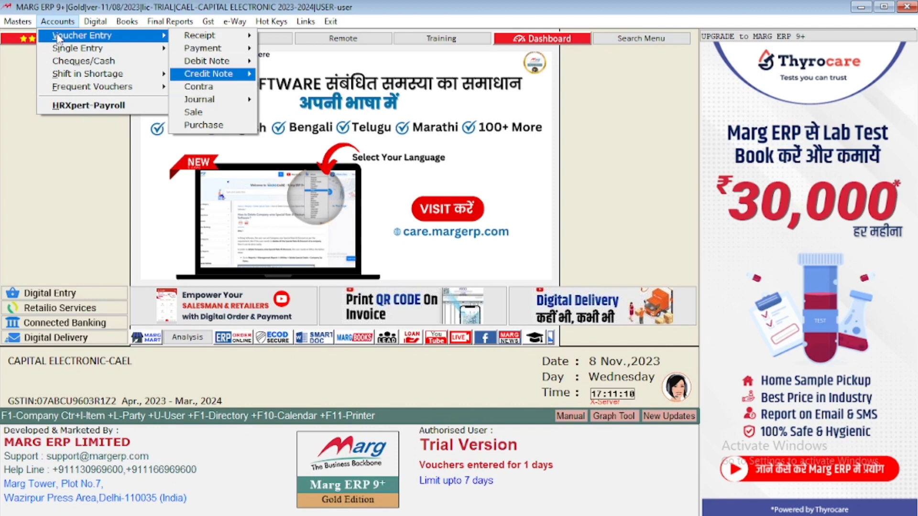
pyautogui.press('Up')
pyautogui.press('Up')
pyautogui.press('Down')
pyautogui.press('Down')
pyautogui.press('Down')
pyautogui.press('Down')
pyautogui.press('Down')
pyautogui.press('Up')
pyautogui.press('Up')
pyautogui.press('Up')
pyautogui.press('Up')
pyautogui.press('Up')
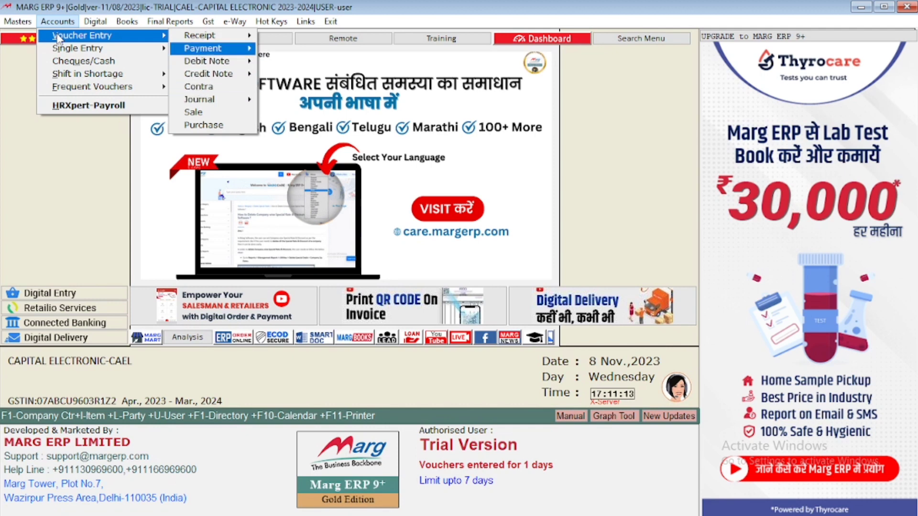
pyautogui.press('Down')
pyautogui.press('Down')
pyautogui.press('Up')
pyautogui.press('Up')
pyautogui.press('Up')
pyautogui.press('Up')
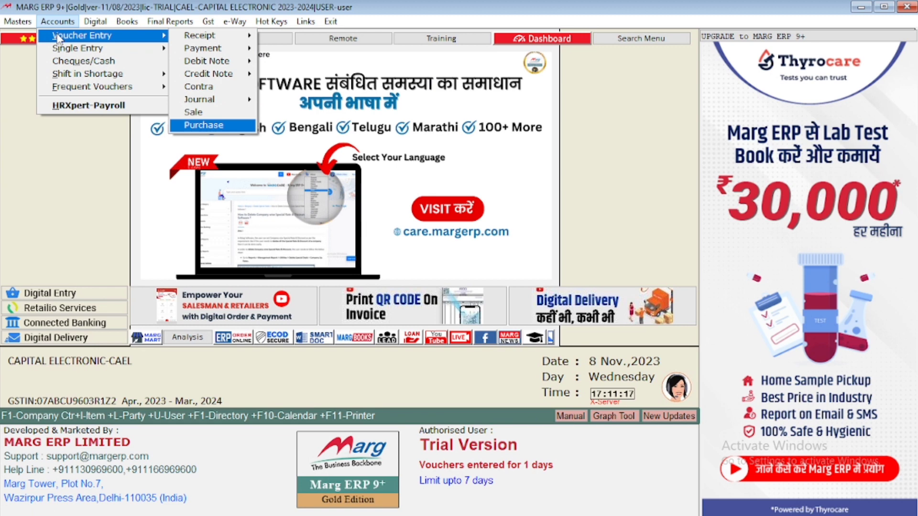
# Step: Start a purchase voucher dated 09/11/2023 and bring up its ledger list
pyautogui.press('Return')
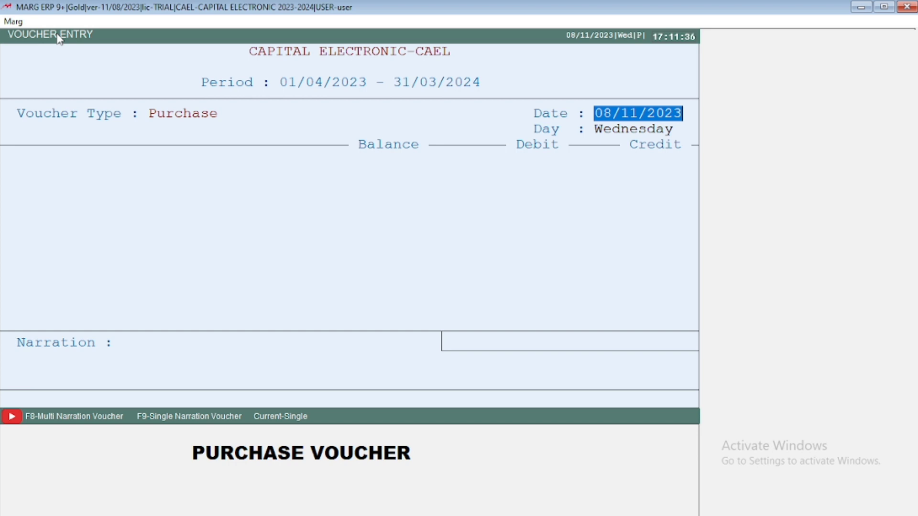
pyautogui.write('08')
pyautogui.press('Return')
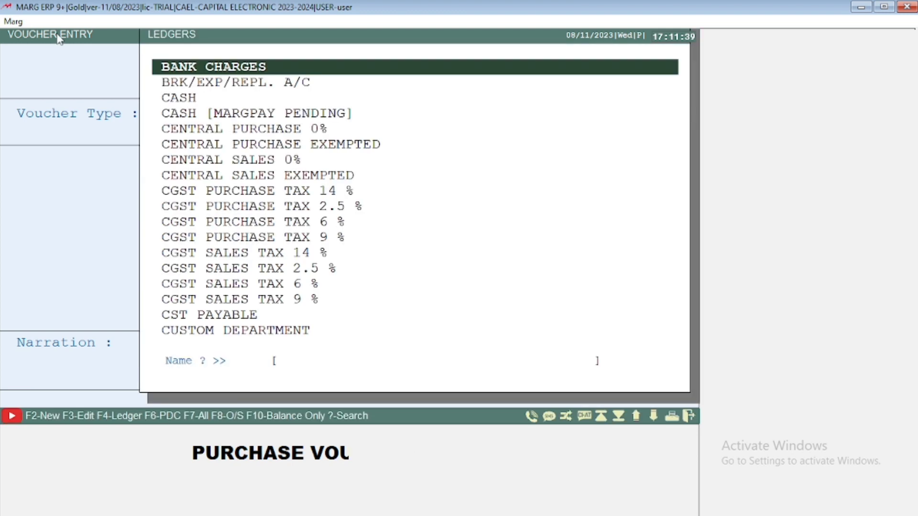
pyautogui.press('Escape')
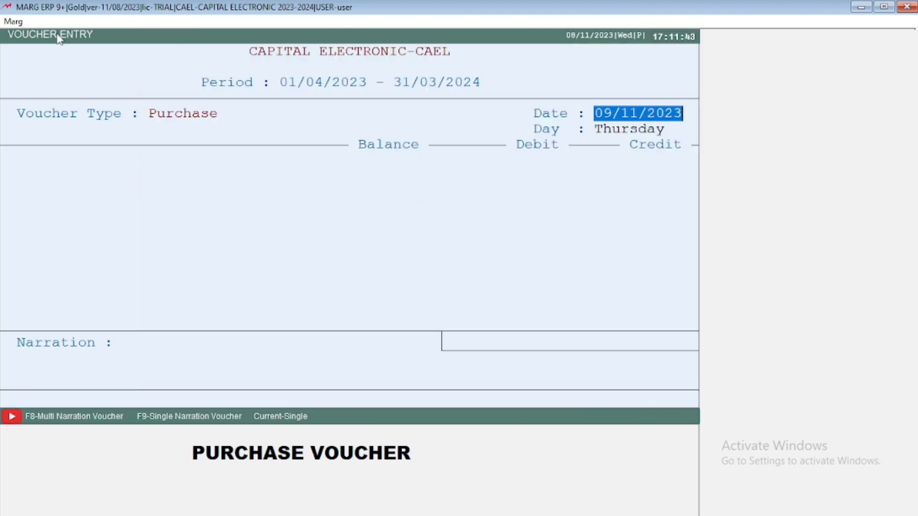
pyautogui.press('Return')
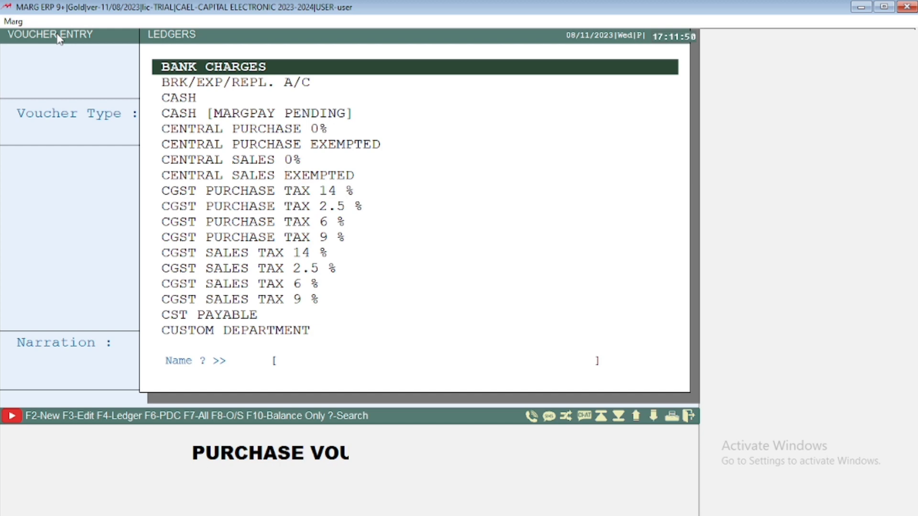
# Step: Look through the existing ledgers available for the purchase voucher
pyautogui.press('Down')
pyautogui.press('Down')
pyautogui.press('Down')
pyautogui.press('Down')
pyautogui.press('Down')
pyautogui.press('Down')
pyautogui.press('Down')
pyautogui.press('Down')
pyautogui.press('Down')
pyautogui.press('Down')
pyautogui.press('Down')
pyautogui.press('Down')
pyautogui.press('Down')
pyautogui.press('Down')
pyautogui.press('Down')
pyautogui.press('Down')
pyautogui.press('Down')
pyautogui.press('Down')
pyautogui.press('Down')
pyautogui.press('Down')
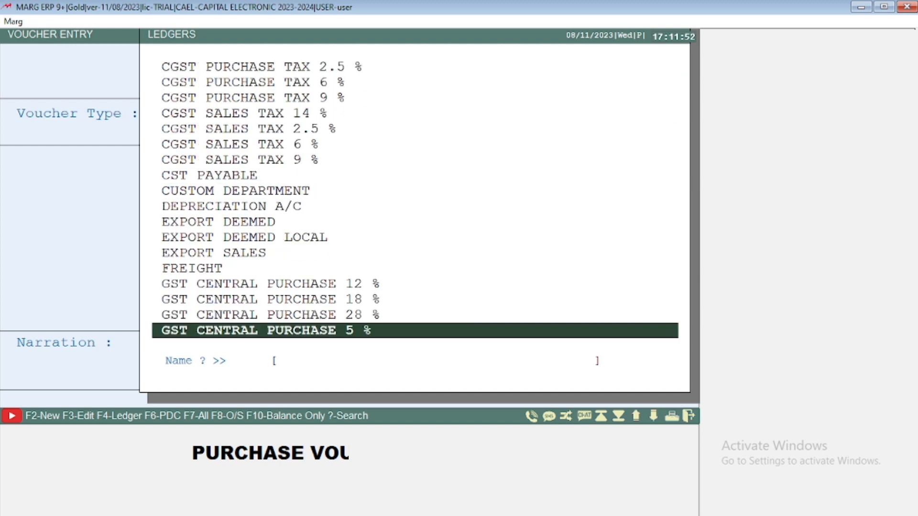
pyautogui.press('Down')
pyautogui.press('Down')
pyautogui.press('Down')
pyautogui.press('Down')
pyautogui.press('Down')
pyautogui.press('Down')
pyautogui.press('Down')
pyautogui.press('Down')
pyautogui.press('Down')
pyautogui.press('Down')
pyautogui.press('Down')
pyautogui.press('Down')
pyautogui.press('Down')
pyautogui.press('Down')
pyautogui.press('Down')
pyautogui.press('Down')
pyautogui.press('Down')
pyautogui.press('Down')
pyautogui.press('Down')
pyautogui.press('Down')
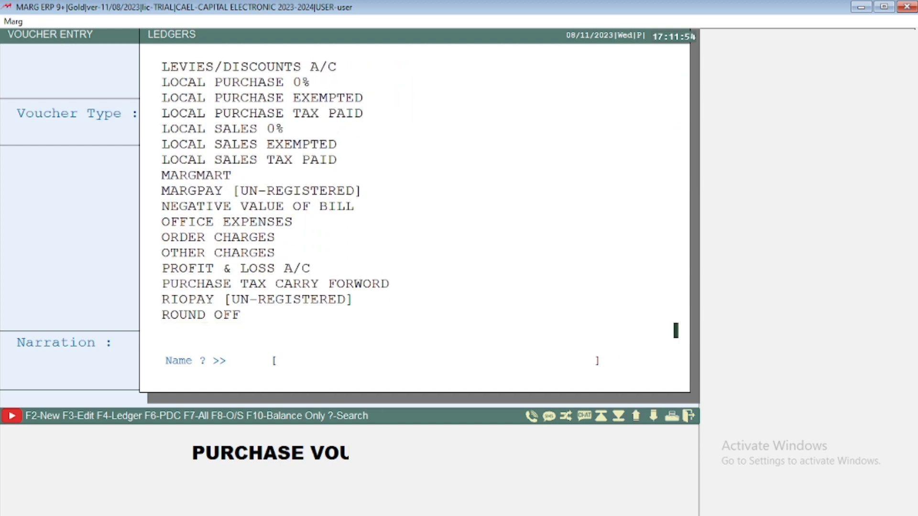
pyautogui.press('Up')
pyautogui.press('Up')
pyautogui.press('Up')
pyautogui.press('Up')
pyautogui.press('Up')
pyautogui.press('Up')
pyautogui.press('Up')
pyautogui.press('Up')
pyautogui.press('Up')
pyautogui.press('Up')
pyautogui.press('Up')
pyautogui.press('Up')
pyautogui.press('Up')
pyautogui.press('Up')
pyautogui.press('Up')
pyautogui.press('Up')
pyautogui.press('Up')
pyautogui.press('Up')
pyautogui.press('Up')
pyautogui.press('Up')
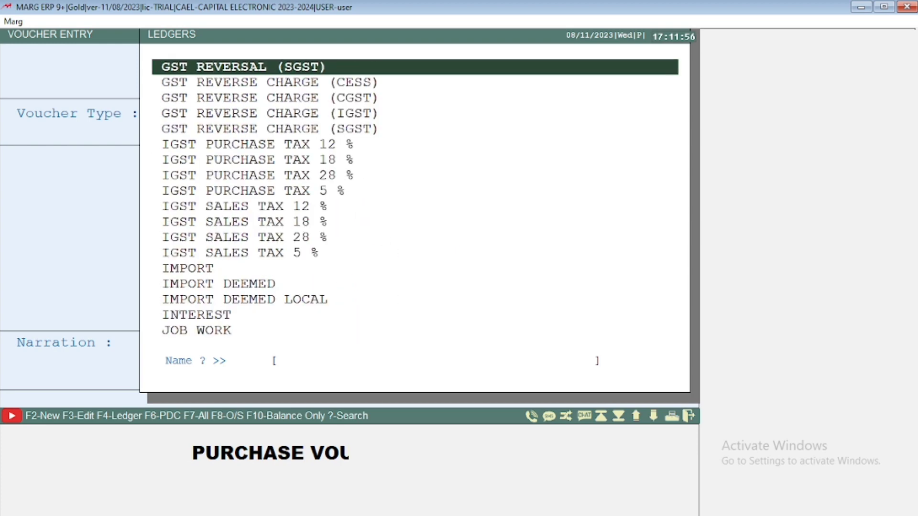
pyautogui.press('Up')
pyautogui.press('Up')
pyautogui.press('Up')
pyautogui.press('Up')
pyautogui.press('Up')
pyautogui.press('Up')
pyautogui.press('Up')
pyautogui.press('Up')
pyautogui.press('Up')
pyautogui.press('Up')
pyautogui.press('Up')
pyautogui.press('Up')
pyautogui.press('Up')
pyautogui.press('Up')
pyautogui.press('Up')
pyautogui.press('Up')
pyautogui.press('Up')
pyautogui.press('Up')
pyautogui.press('Up')
pyautogui.press('Up')
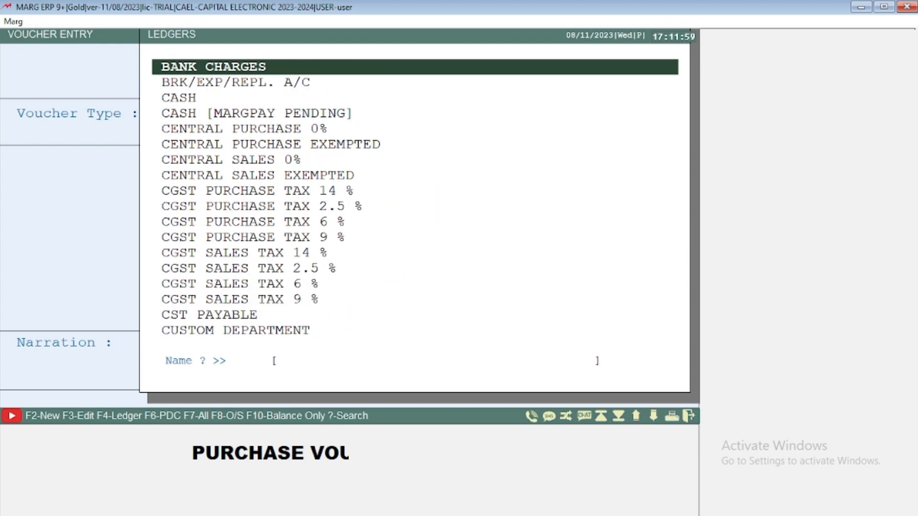
pyautogui.press('Down')
pyautogui.press('Down')
pyautogui.press('Down')
pyautogui.press('Down')
pyautogui.press('Down')
pyautogui.press('Down')
pyautogui.press('Down')
pyautogui.press('Down')
pyautogui.press('Down')
pyautogui.press('Down')
pyautogui.press('Down')
pyautogui.press('Down')
pyautogui.press('Down')
pyautogui.press('Down')
pyautogui.press('Down')
pyautogui.press('Down')
pyautogui.press('Down')
pyautogui.press('Down')
pyautogui.press('Down')
pyautogui.press('Down')
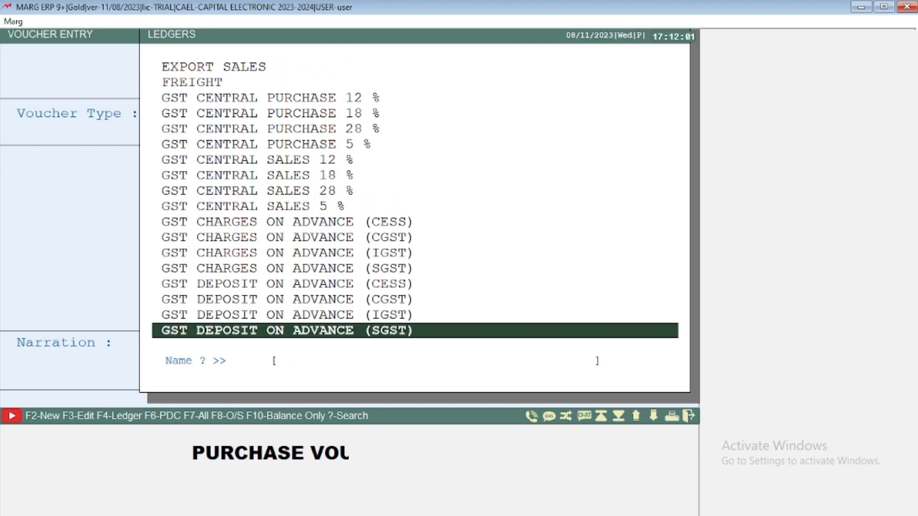
pyautogui.press('Down')
pyautogui.press('Down')
pyautogui.press('Down')
pyautogui.press('Down')
pyautogui.press('Down')
pyautogui.press('Down')
pyautogui.press('Up')
pyautogui.press('Up')
pyautogui.press('Up')
pyautogui.press('Up')
pyautogui.press('Up')
pyautogui.press('Up')
pyautogui.press('Up')
pyautogui.press('Up')
pyautogui.press('Up')
pyautogui.press('Up')
pyautogui.press('Up')
pyautogui.press('Up')
pyautogui.press('Up')
pyautogui.press('Up')
pyautogui.press('Up')
pyautogui.press('Up')
pyautogui.press('Up')
pyautogui.press('Up')
pyautogui.press('Up')
pyautogui.press('Up')
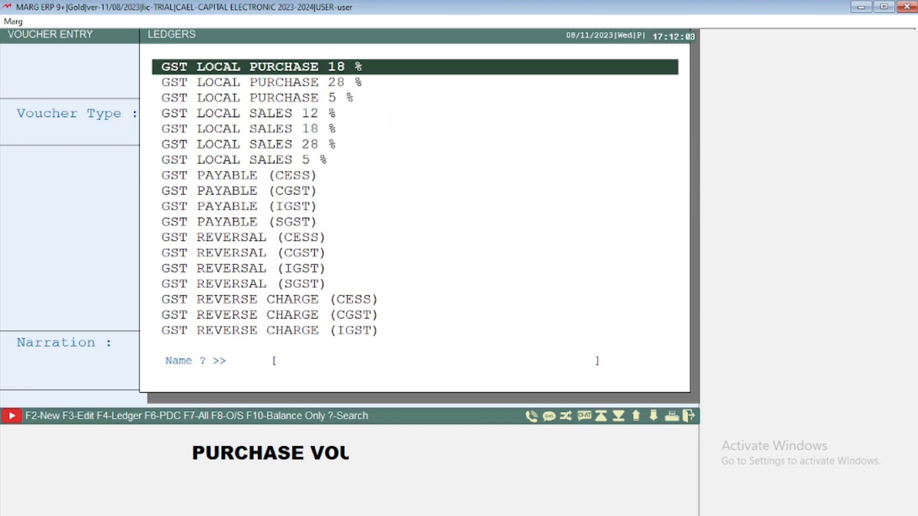
pyautogui.press('Up')
pyautogui.press('Up')
pyautogui.press('Up')
pyautogui.press('Up')
pyautogui.press('Up')
pyautogui.press('Up')
pyautogui.press('Up')
pyautogui.press('Up')
pyautogui.press('Up')
pyautogui.press('Up')
pyautogui.press('Up')
pyautogui.press('Up')
pyautogui.press('Up')
pyautogui.press('Up')
pyautogui.press('Up')
pyautogui.press('Up')
pyautogui.press('Up')
pyautogui.press('Up')
pyautogui.press('Up')
pyautogui.press('Up')
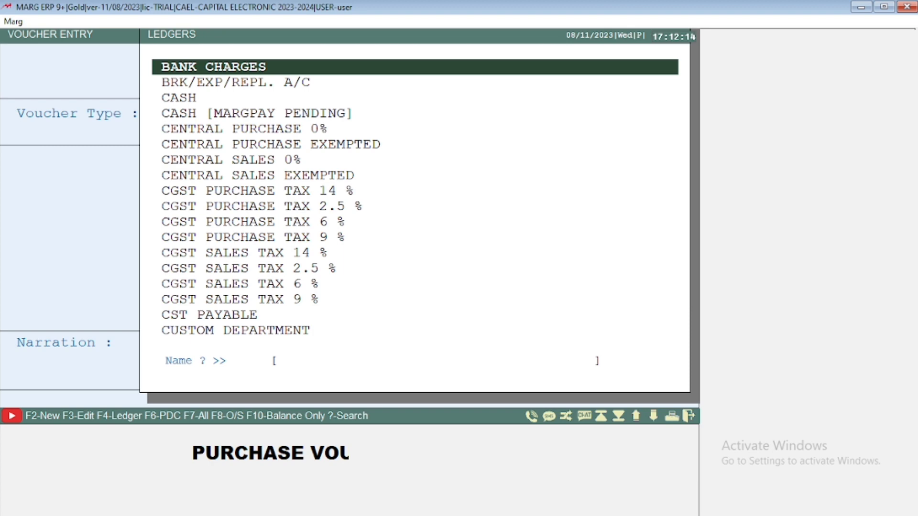
# Step: Start a new ledger from the voucher's ledger list and look through the account groups it can be placed under
pyautogui.press('F2')
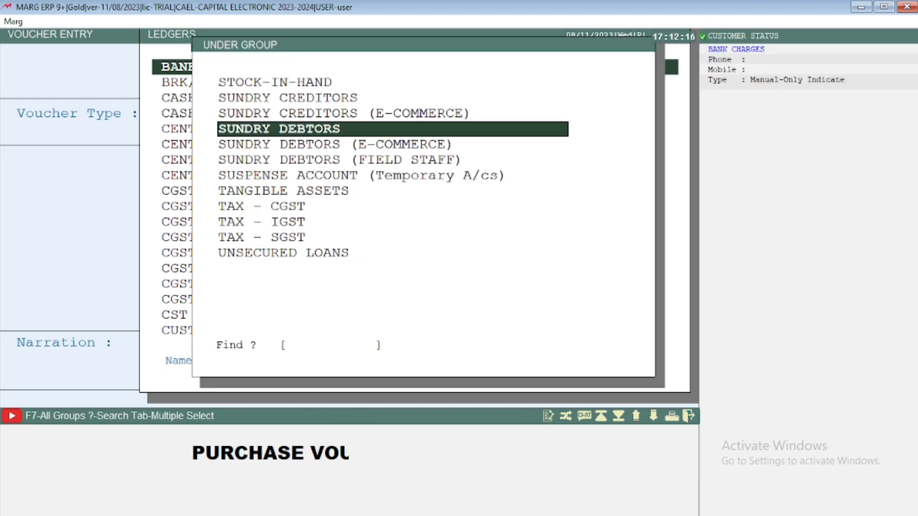
pyautogui.press('Up')
pyautogui.press('Up')
pyautogui.press('Up')
pyautogui.press('Up')
pyautogui.press('Down')
pyautogui.press('Down')
pyautogui.press('Down')
pyautogui.press('Down')
pyautogui.press('Down')
pyautogui.press('Down')
pyautogui.press('Down')
pyautogui.press('Down')
pyautogui.press('Down')
pyautogui.press('Down')
pyautogui.press('Down')
pyautogui.press('Down')
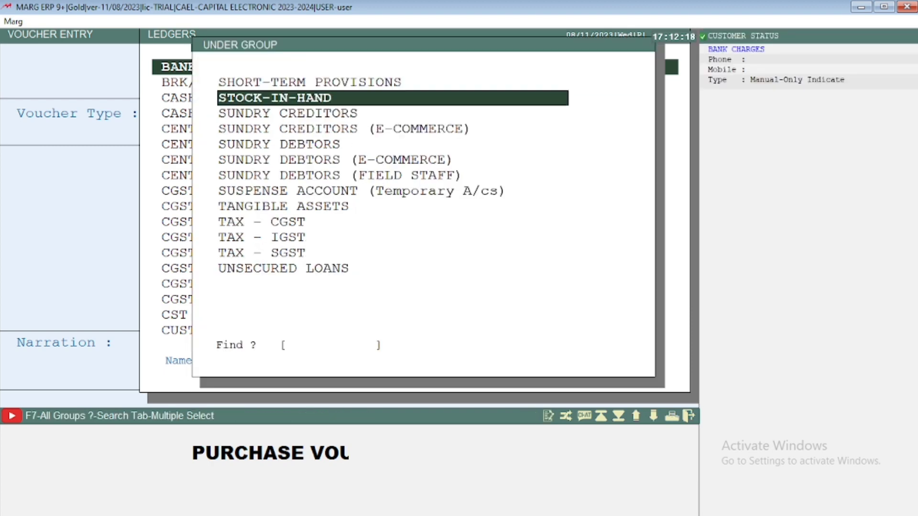
pyautogui.press('Up')
pyautogui.press('Up')
pyautogui.press('Up')
pyautogui.press('Up')
pyautogui.press('Up')
pyautogui.press('Up')
pyautogui.press('Up')
pyautogui.press('Up')
pyautogui.press('Up')
pyautogui.press('Up')
pyautogui.press('Up')
pyautogui.press('Up')
pyautogui.press('Up')
pyautogui.press('Up')
pyautogui.press('Up')
pyautogui.press('Up')
pyautogui.press('Up')
pyautogui.press('Up')
pyautogui.press('Up')
pyautogui.press('Up')
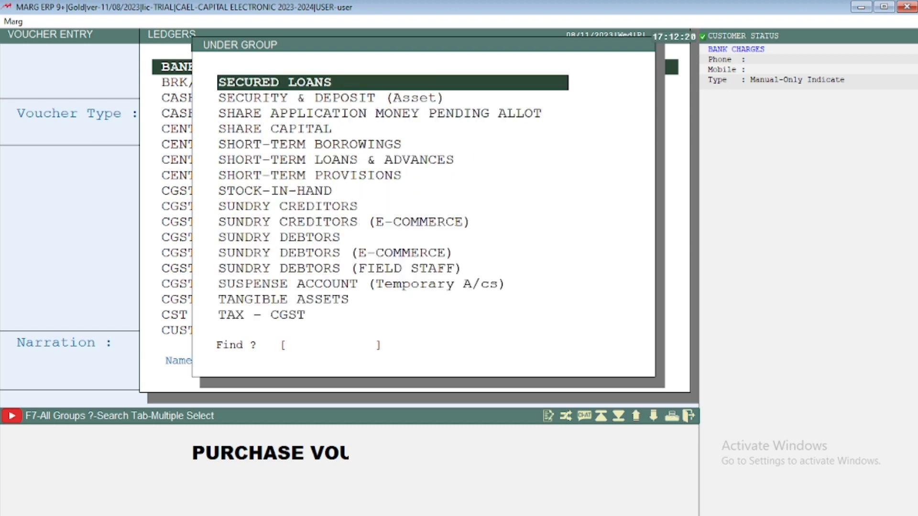
pyautogui.press('Up')
pyautogui.press('Up')
pyautogui.press('Up')
pyautogui.press('Up')
pyautogui.press('Down')
pyautogui.press('Down')
pyautogui.press('Down')
pyautogui.press('Down')
pyautogui.press('Down')
pyautogui.press('Down')
pyautogui.press('Down')
pyautogui.press('Down')
pyautogui.press('Down')
pyautogui.press('Down')
pyautogui.press('Down')
pyautogui.press('Down')
pyautogui.press('Down')
pyautogui.press('Down')
pyautogui.press('Down')
pyautogui.press('Down')
pyautogui.press('Down')
pyautogui.press('Down')
pyautogui.press('Down')
pyautogui.press('Down')
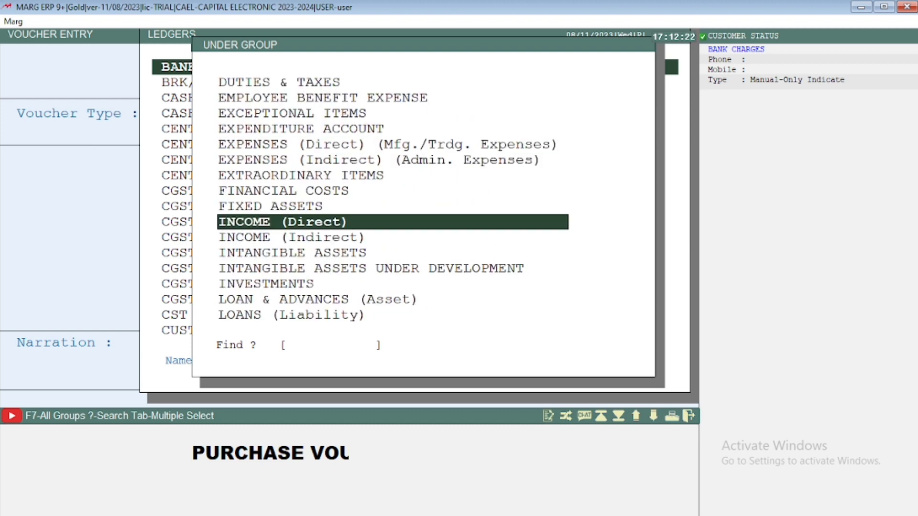
pyautogui.press('Down')
pyautogui.press('Down')
pyautogui.press('Down')
pyautogui.press('Down')
pyautogui.press('Down')
pyautogui.press('Down')
pyautogui.press('Down')
pyautogui.press('Down')
pyautogui.press('Down')
pyautogui.press('Down')
pyautogui.press('Down')
pyautogui.press('Down')
pyautogui.press('Down')
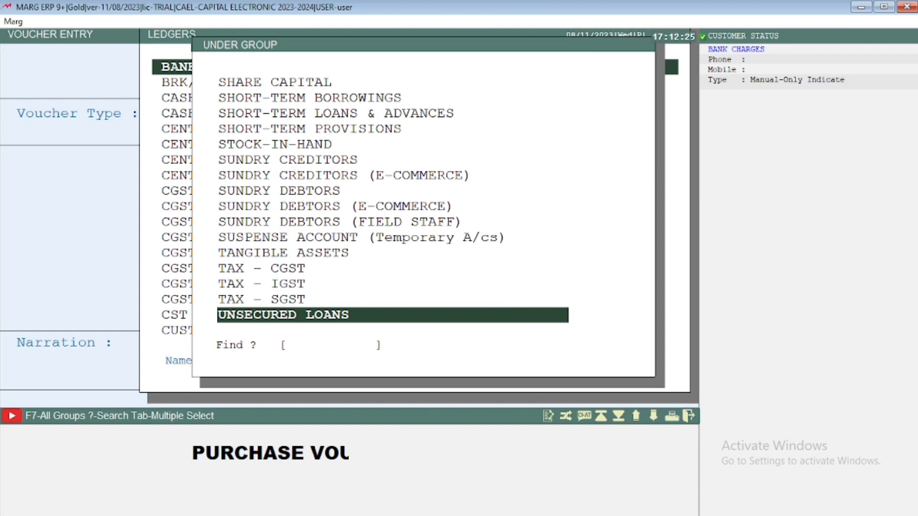
# Step: Place the new ledger under the SUNDRY CREDITORS group
pyautogui.press('Up')
pyautogui.press('Up')
pyautogui.press('Up')
pyautogui.press('Up')
pyautogui.press('Up')
pyautogui.press('Up')
pyautogui.press('Up')
pyautogui.press('Up')
pyautogui.press('Up')
pyautogui.press('Up')
pyautogui.press('Up')
pyautogui.press('Up')
pyautogui.press('Up')
pyautogui.press('Up')
pyautogui.press('Up')
pyautogui.press('Up')
pyautogui.press('Down')
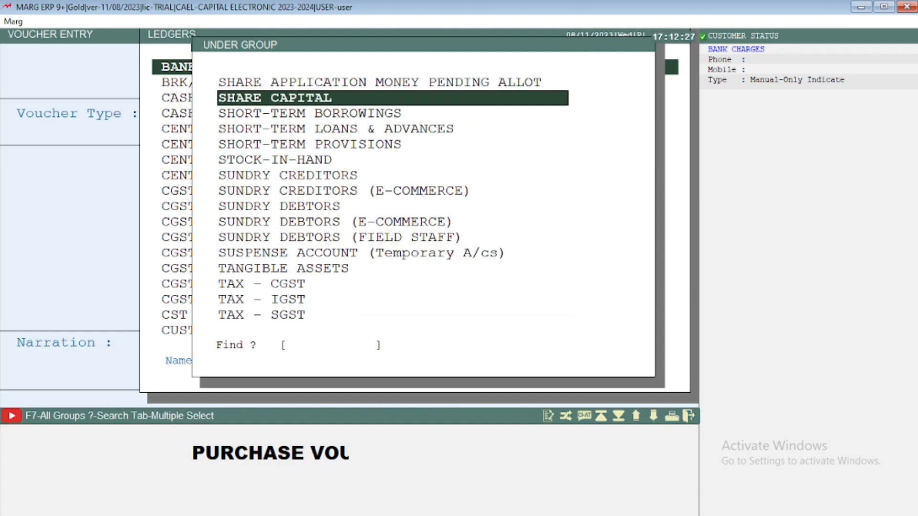
pyautogui.press('Up')
pyautogui.press('Down')
pyautogui.press('Down')
pyautogui.press('Down')
pyautogui.press('Down')
pyautogui.press('Down')
pyautogui.press('Down')
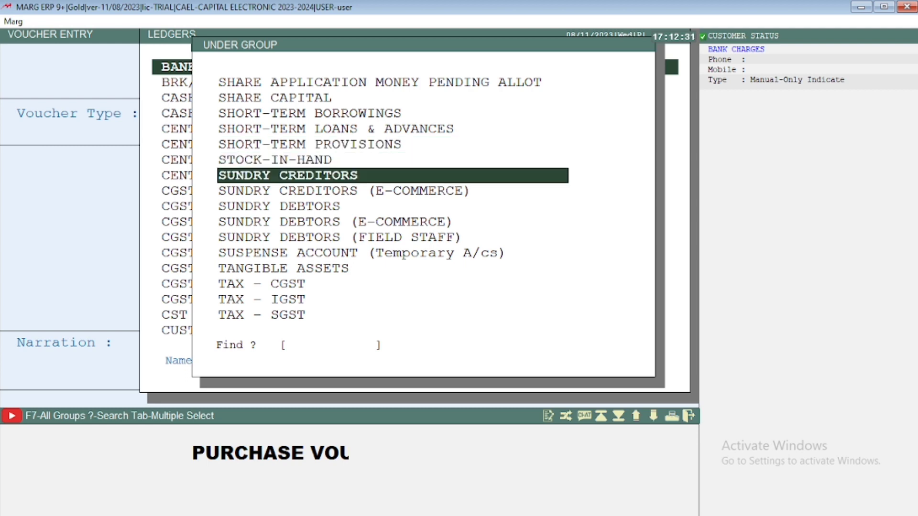
pyautogui.press('Return')
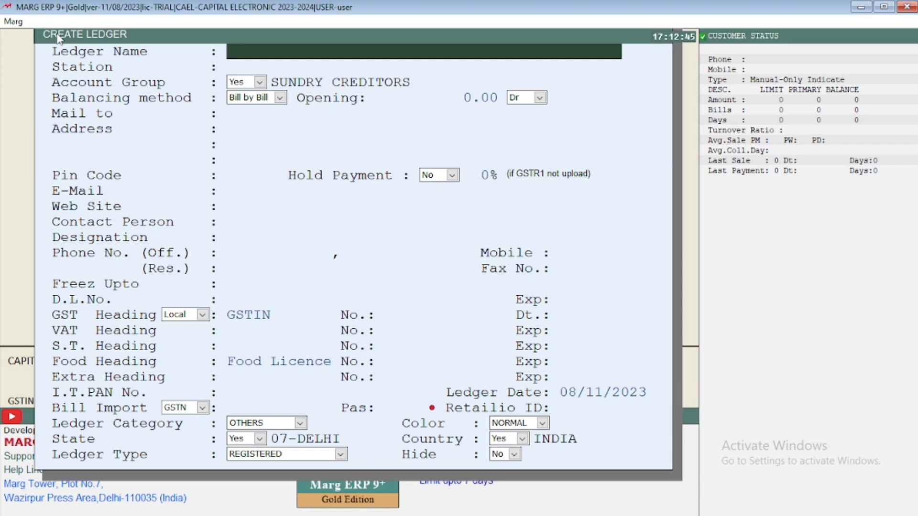
# Step: Name the new ledger MOHAN WATCH CO
pyautogui.write('MOHAN')
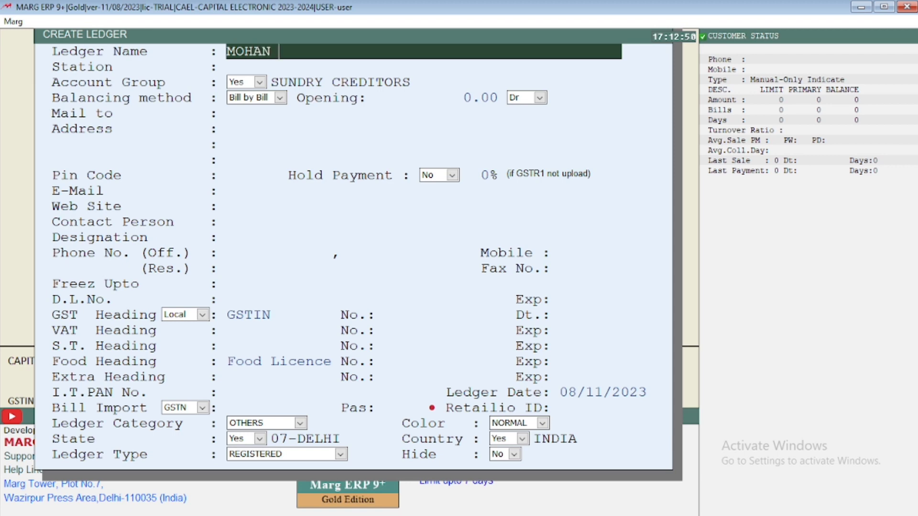
pyautogui.write(' WATCH CO')
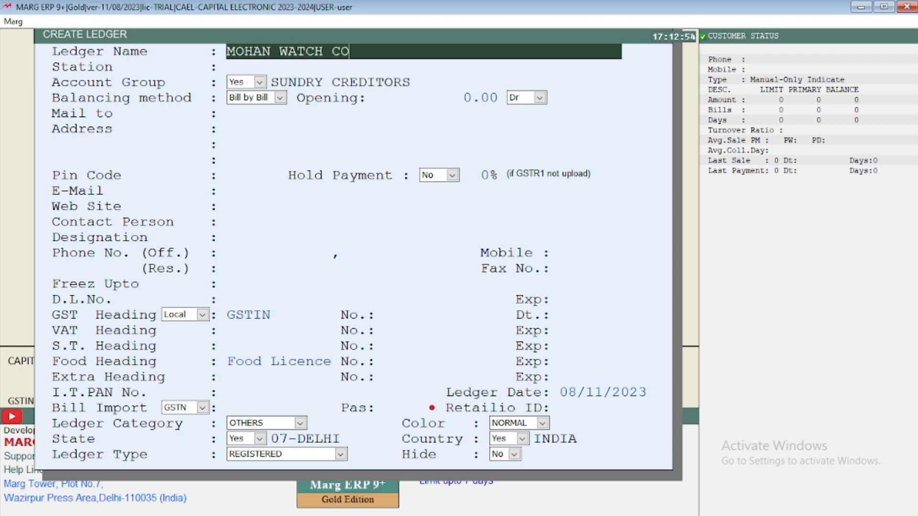
pyautogui.write('.')
pyautogui.press('Return')
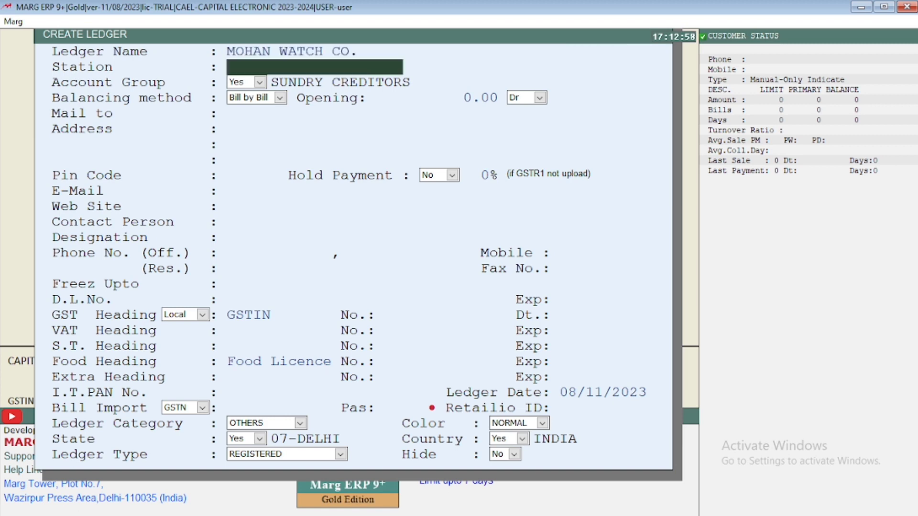
# Step: Leave the station blank and keep the SUNDRY CREDITORS group, Bill by Bill balancing and a 0.00 Dr opening balance
pyautogui.press('Return')
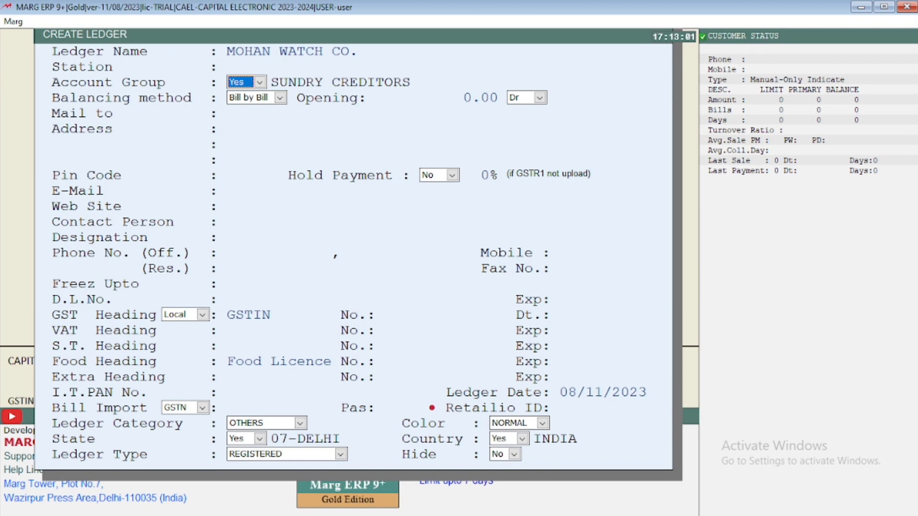
pyautogui.press('Return')
pyautogui.press('Return')
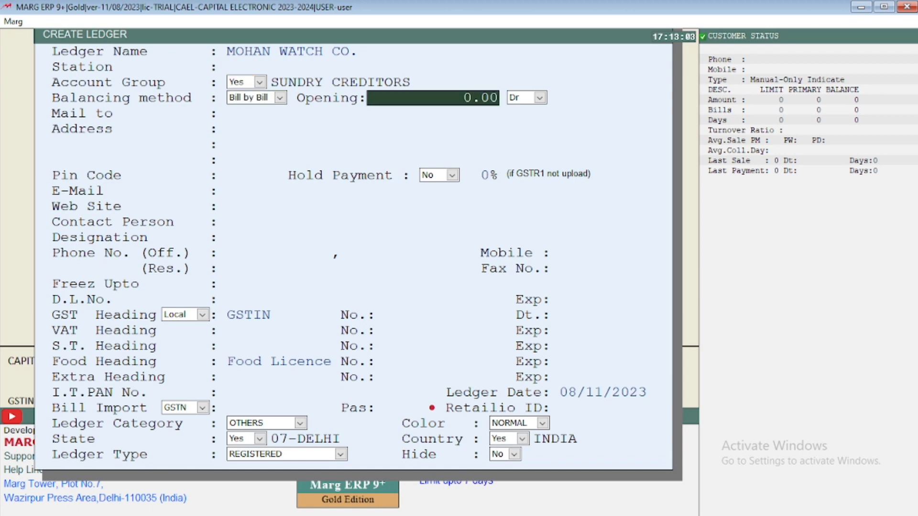
pyautogui.press('Return')
pyautogui.press('Return')
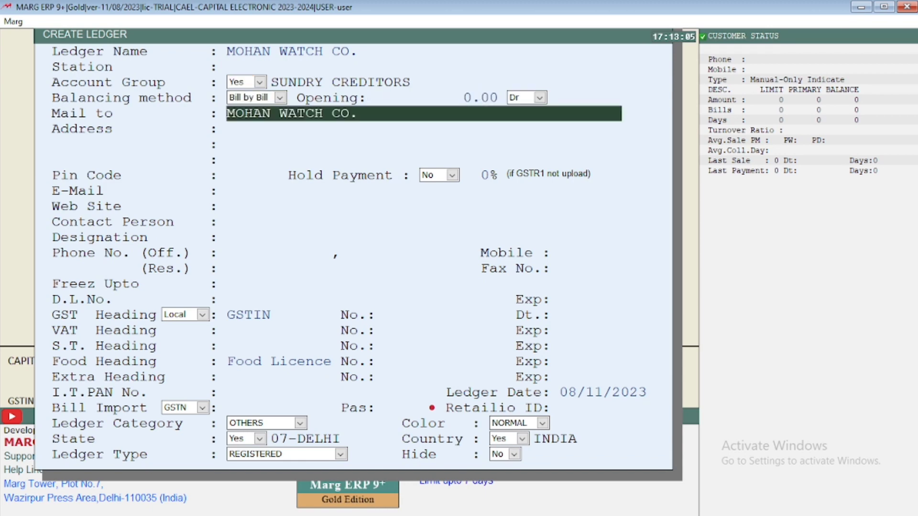
# Step: Keep MOHAN WATCH CO. as the Mail to name and leave the address lines blank
pyautogui.press('Return')
pyautogui.press('Return')
pyautogui.press('Up')
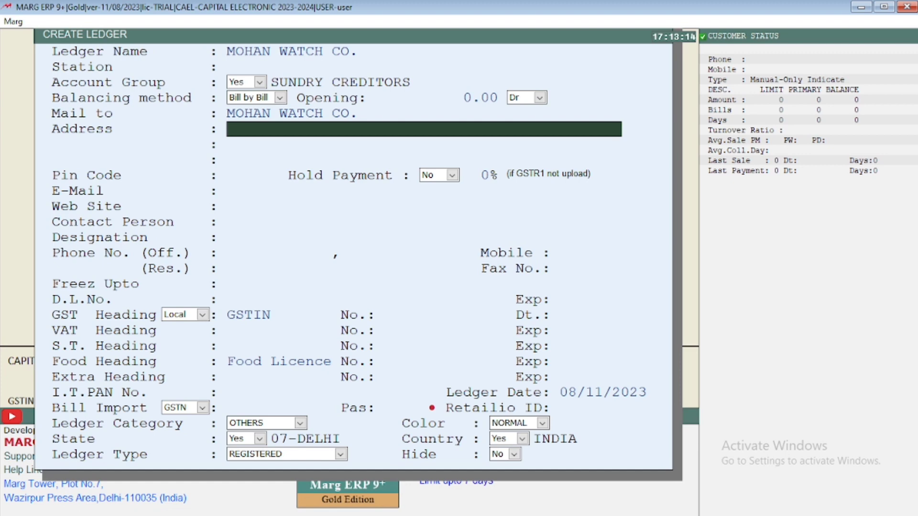
pyautogui.press('Return')
pyautogui.press('Return')
pyautogui.press('Return')
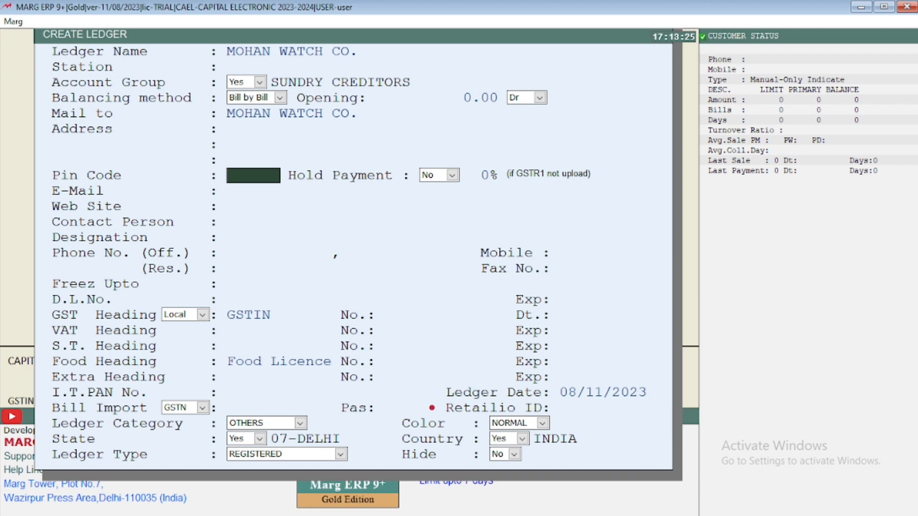
# Step: Enter the supplier's postal pin code and keep Hold Payment at No
pyautogui.write('110049')
pyautogui.press('Return')
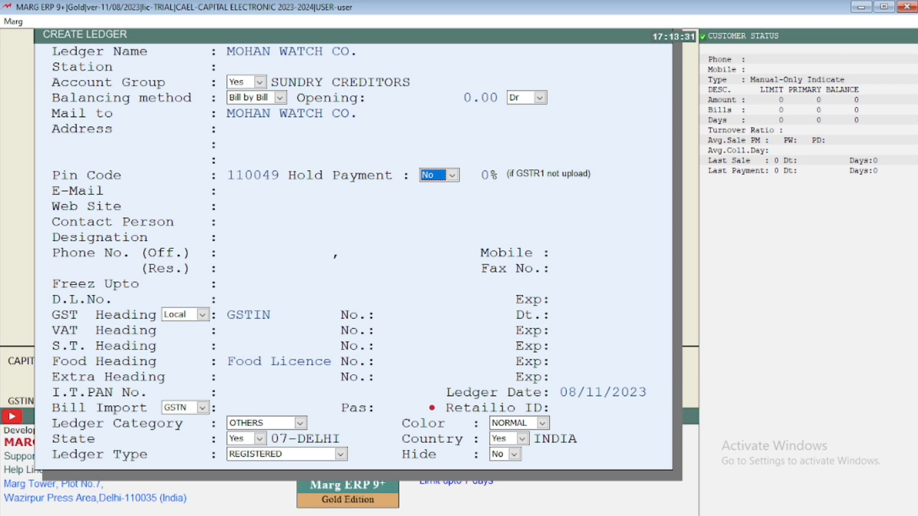
pyautogui.press('Return')
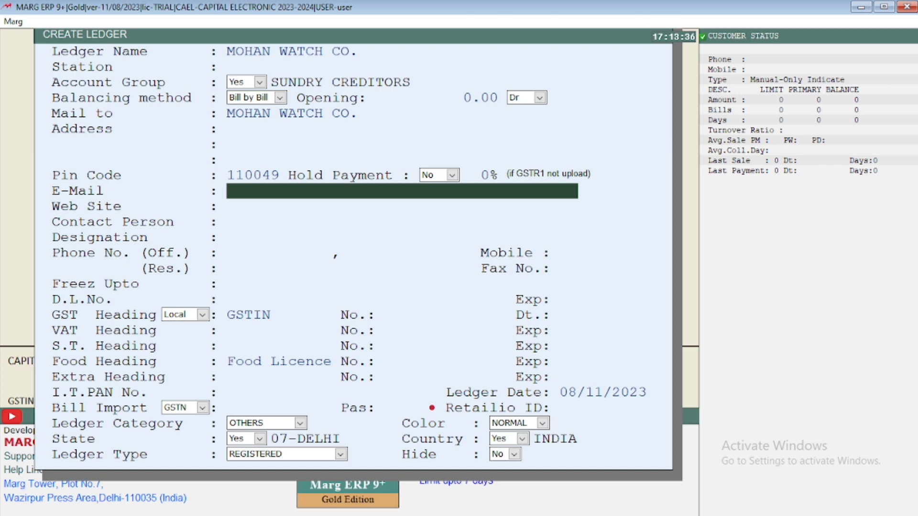
# Step: Leave the e-mail, web site, contact person and designation of the ledger blank
pyautogui.press('Return')
pyautogui.press('Return')
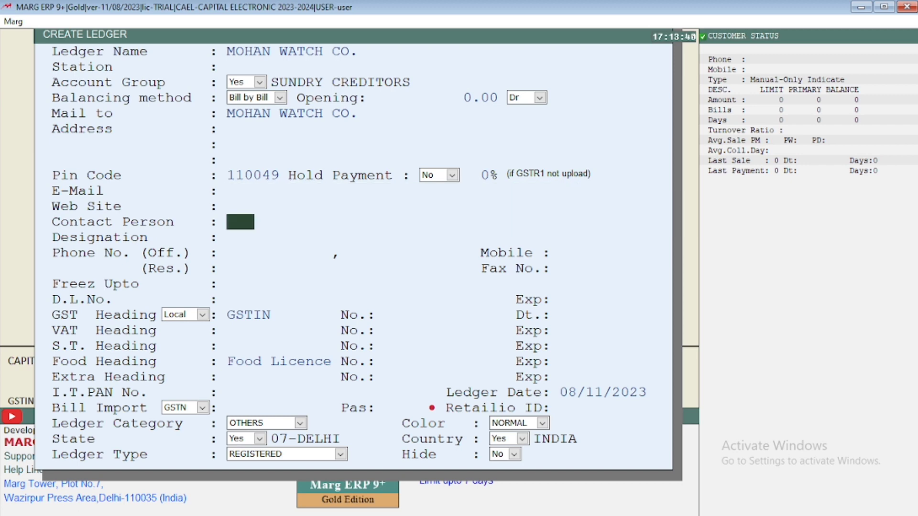
pyautogui.press('Return')
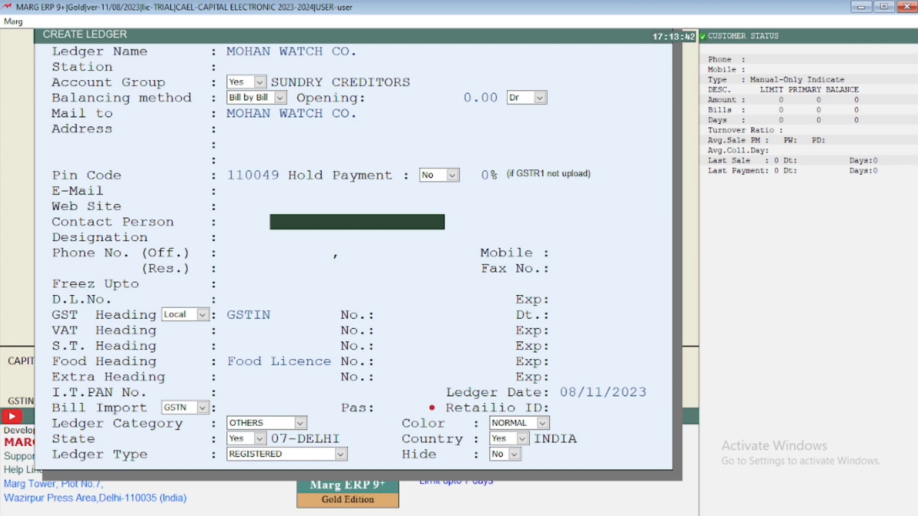
pyautogui.press('Return')
pyautogui.press('Return')
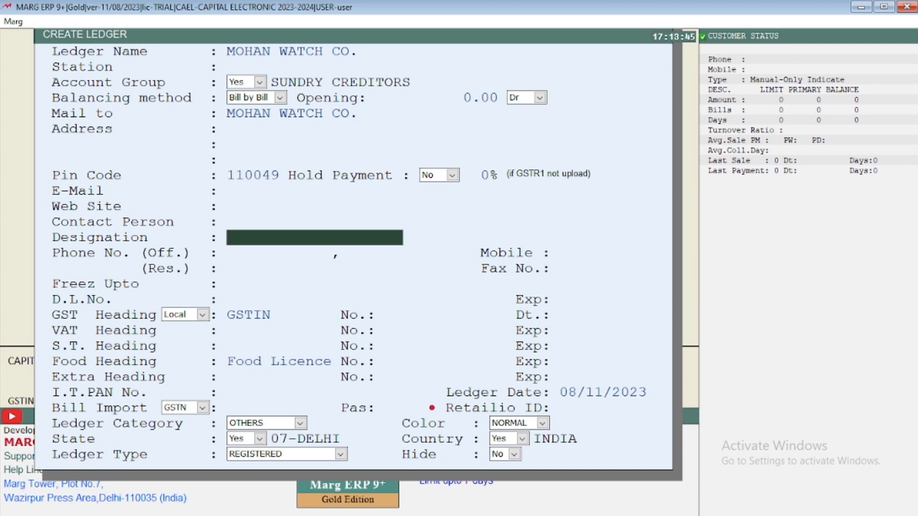
pyautogui.press('Return')
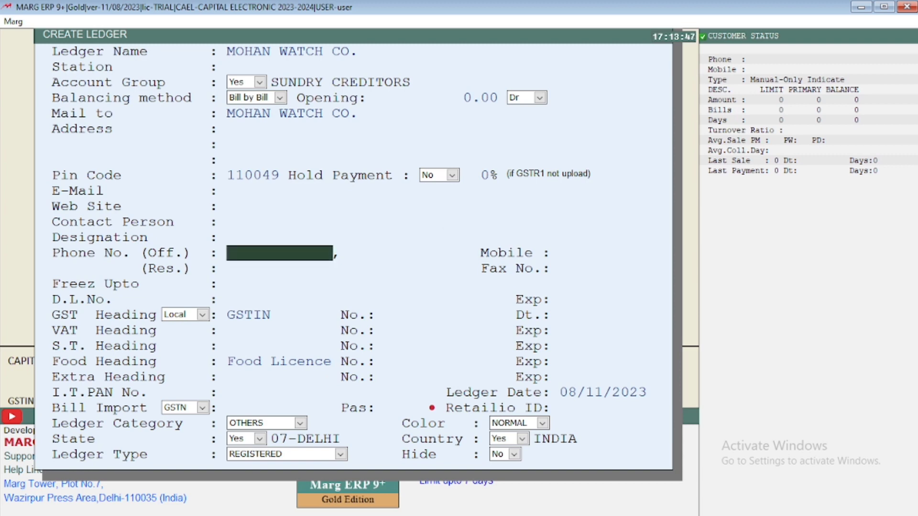
# Step: Leave the office, mobile and residence phone numbers blank, ignoring the request for a mobile number
pyautogui.press('Return')
pyautogui.press('Return')
pyautogui.press('Return')
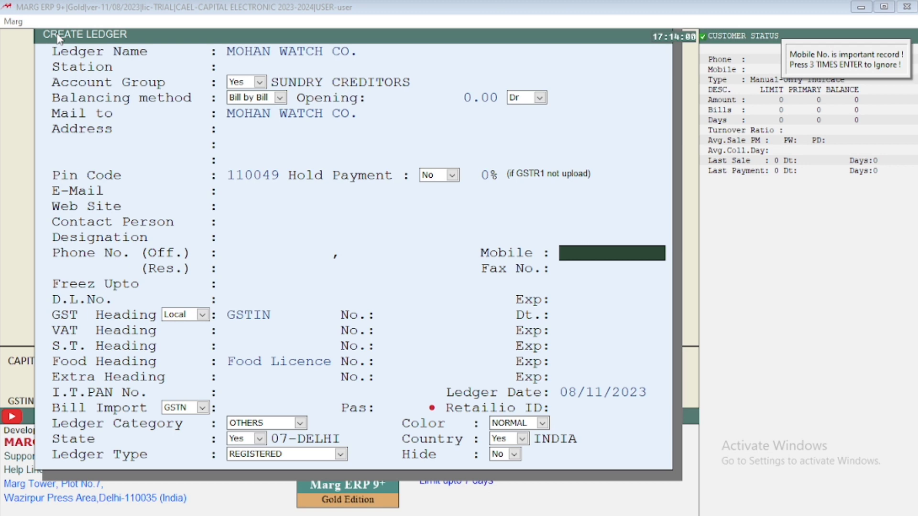
pyautogui.press('Return')
pyautogui.press('Return')
pyautogui.press('Return')
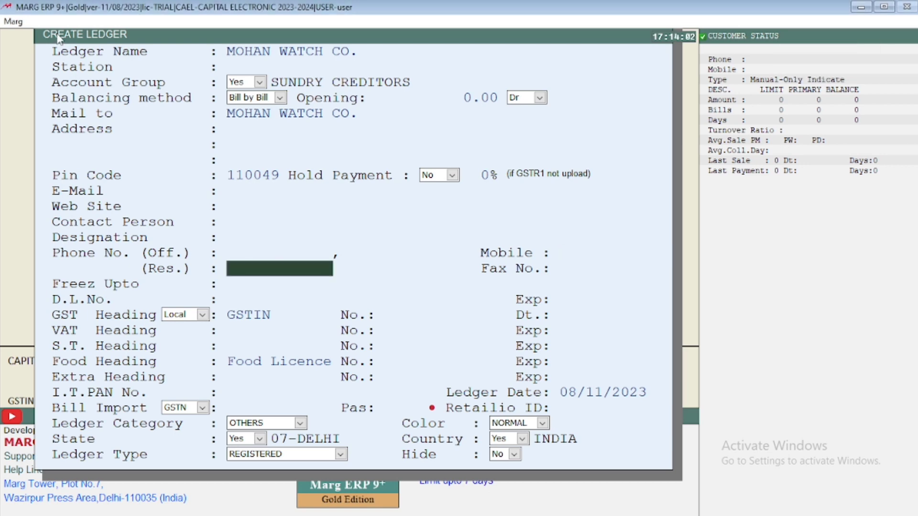
pyautogui.press('Return')
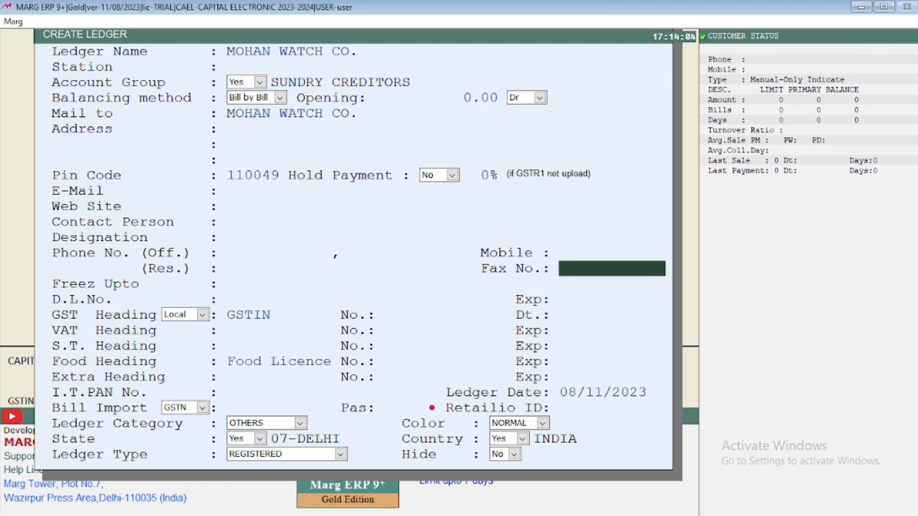
# Step: Leave the fax number, Freez Upto, D.L. number and its expiry date blank
pyautogui.press('Return')
pyautogui.press('Return')
pyautogui.press('Return')
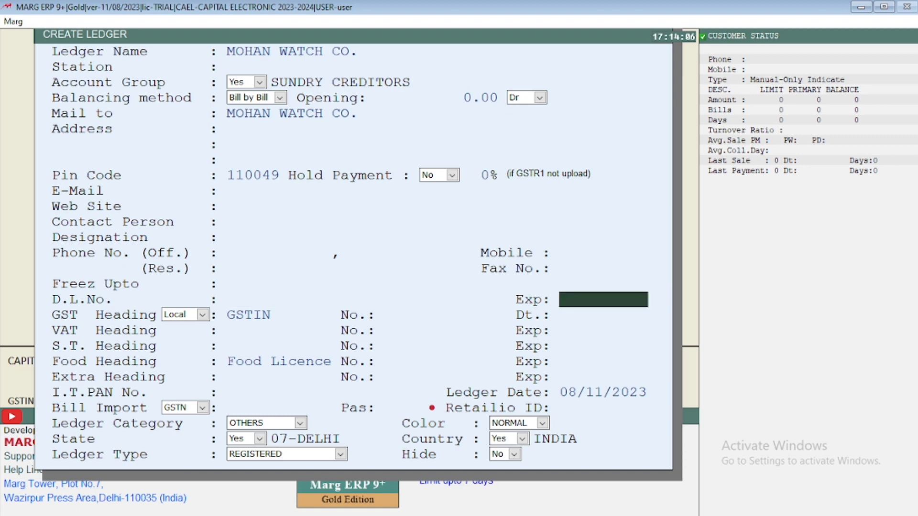
pyautogui.press('Return')
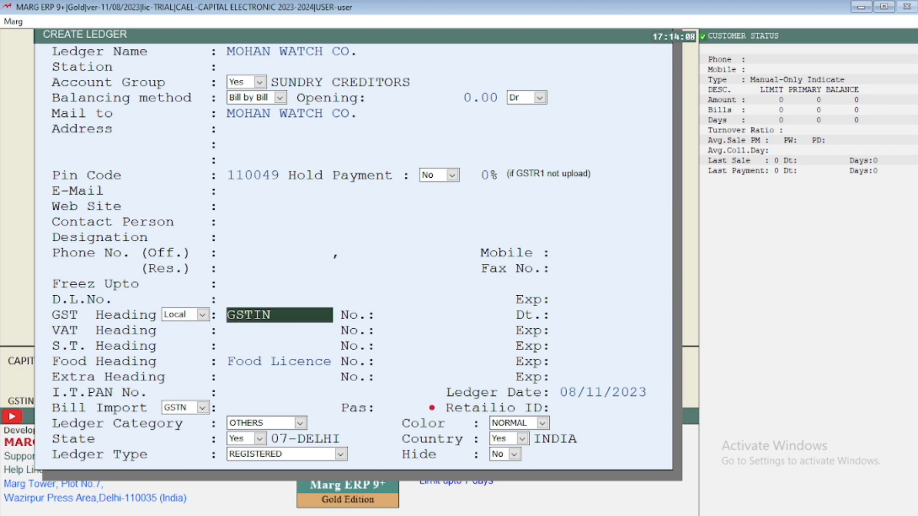
# Step: Enter the supplier's GST registration number under the GSTIN heading and allow it as entered
pyautogui.press('Return')
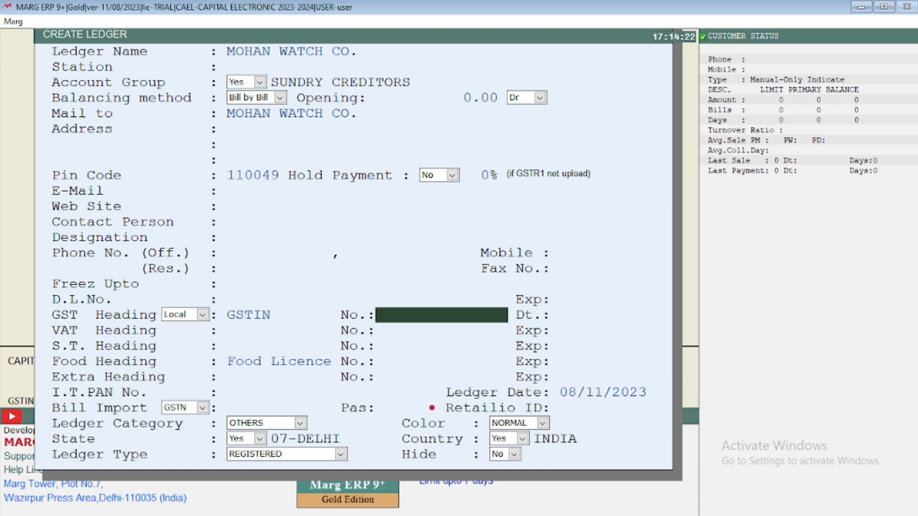
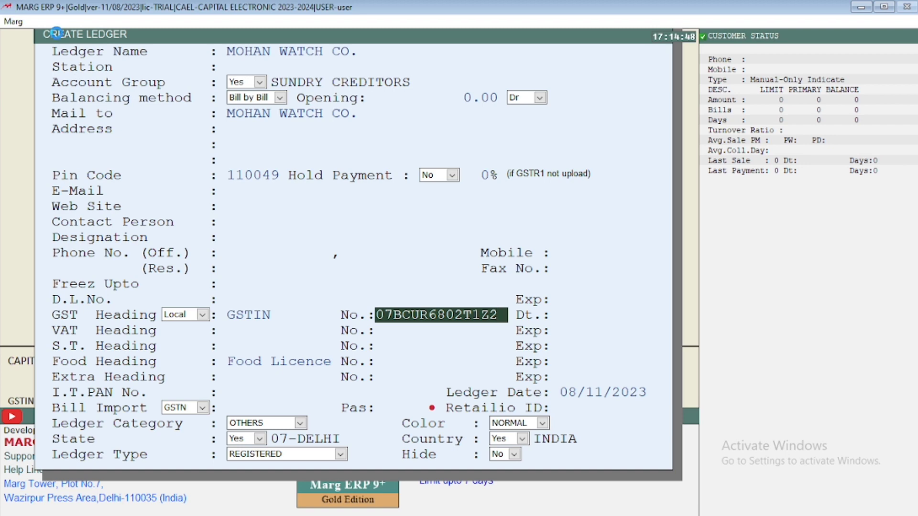
pyautogui.press('Return')
pyautogui.press('Return')
pyautogui.press('Return')
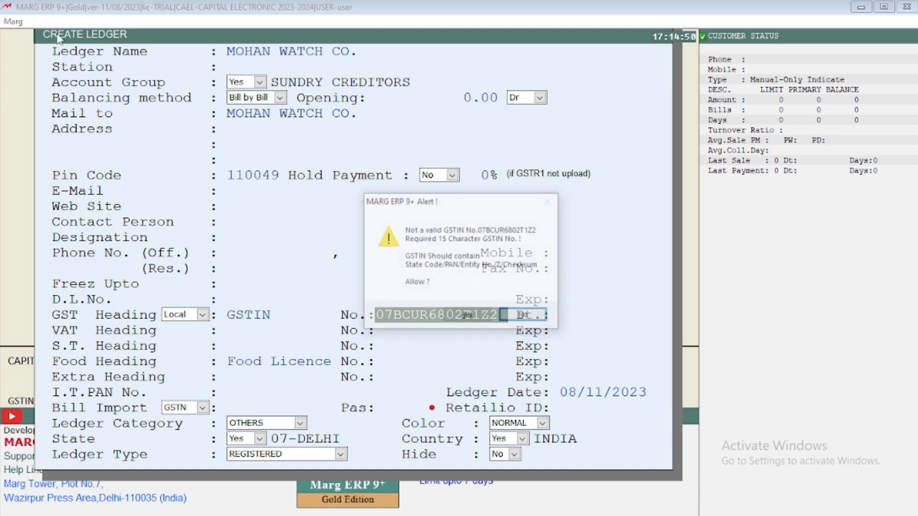
pyautogui.press('Left')
pyautogui.press('Return')
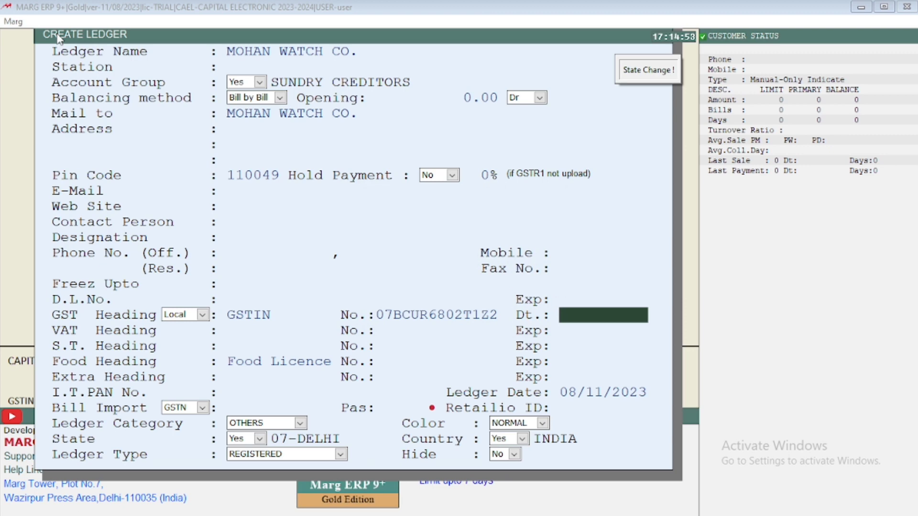
# Step: Leave the GSTIN date and the VAT and S.T. heading details blank
pyautogui.press('Return')
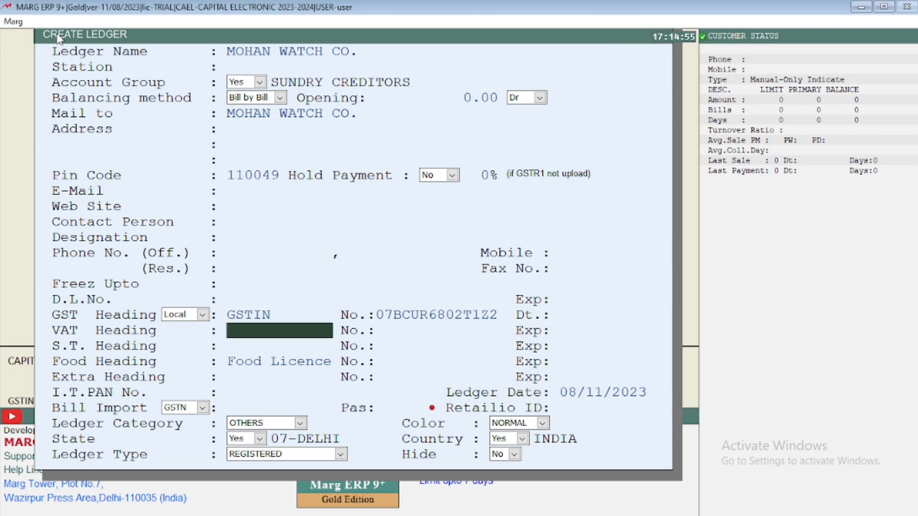
pyautogui.press('Return')
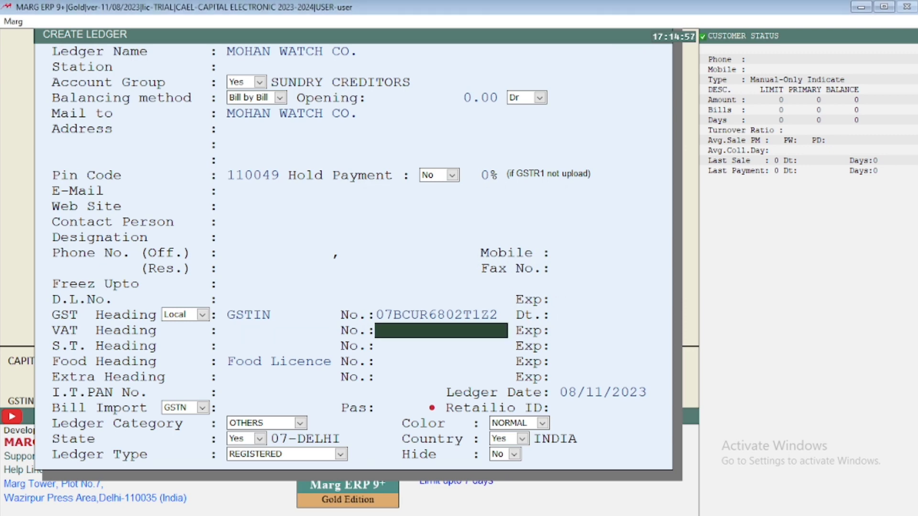
pyautogui.press('Return')
pyautogui.press('Return')
# Step: Keep the Food Licence heading and leave its number and expiry, along with all Extra Heading details, blank
pyautogui.press('Return')
pyautogui.press('Return')
pyautogui.press('Return')
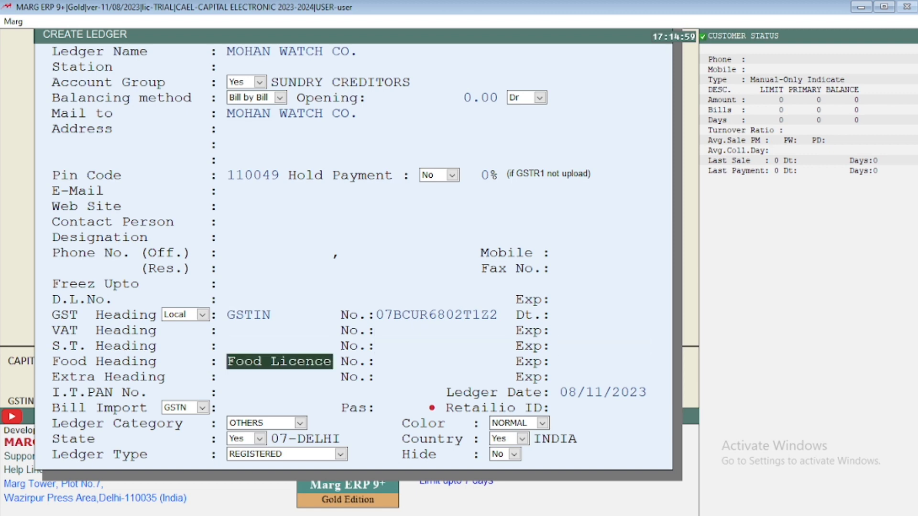
pyautogui.press('Return')
pyautogui.press('Return')
pyautogui.press('Return')
# Step: Keep the prefilled I.T. PAN number for the supplier and allow it as entered
pyautogui.press('Return')
pyautogui.press('Return')
pyautogui.press('Return')
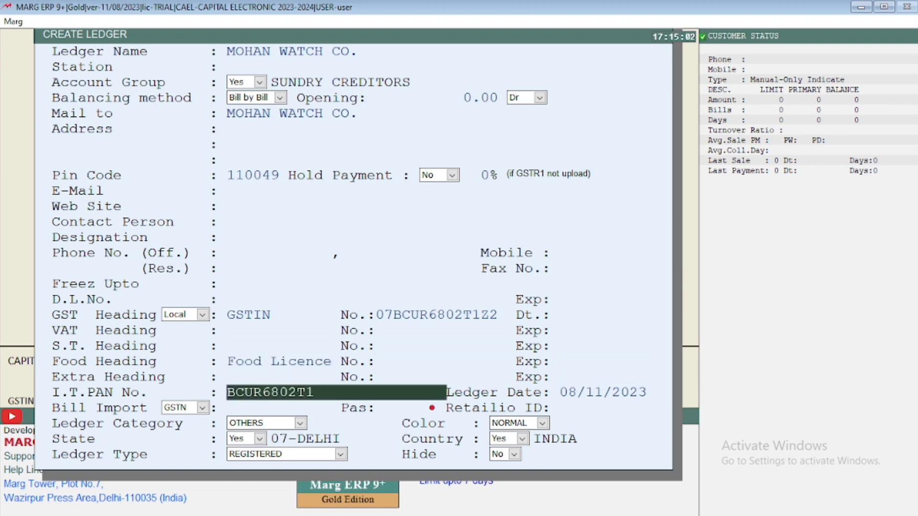
pyautogui.press('Return')
pyautogui.press('Left')
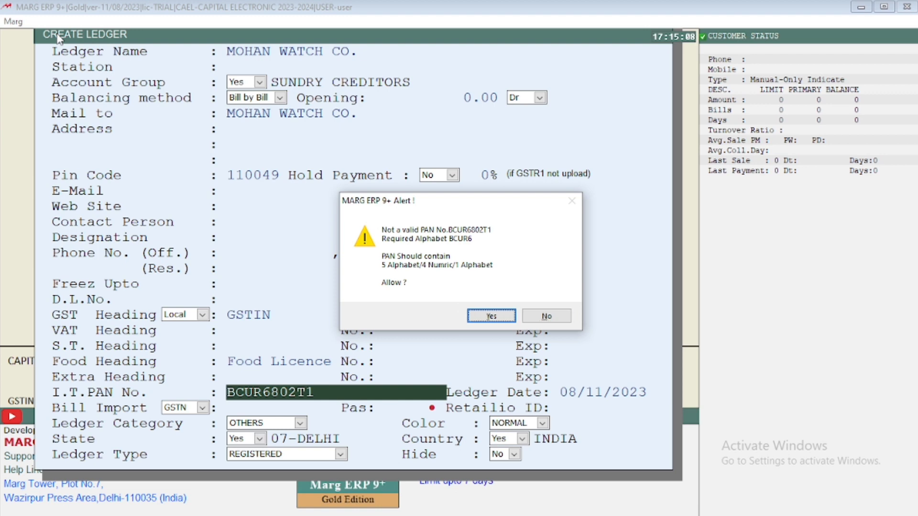
pyautogui.press('Return')
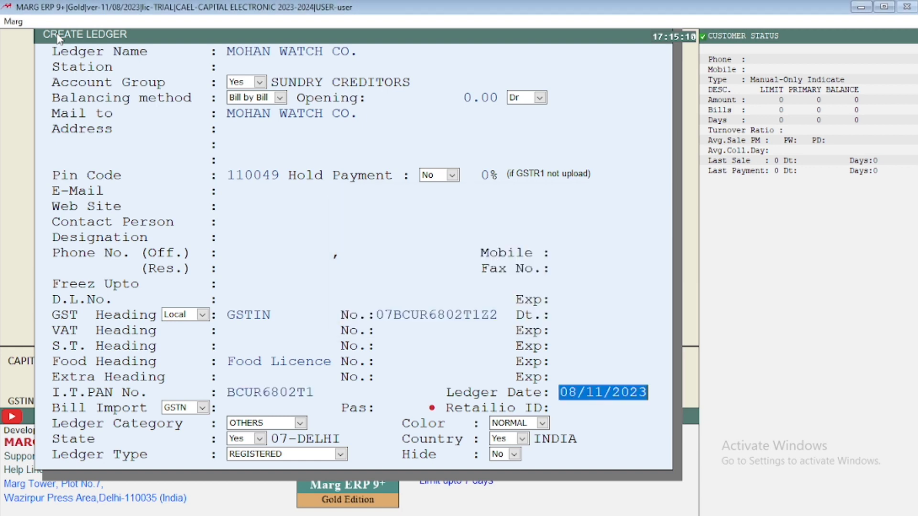
# Step: Keep the ledger date, GSTN bill import, OTHERS ledger category and NORMAL color for the supplier
pyautogui.press('Return')
pyautogui.press('Return')
pyautogui.press('Return')
pyautogui.press('Return')
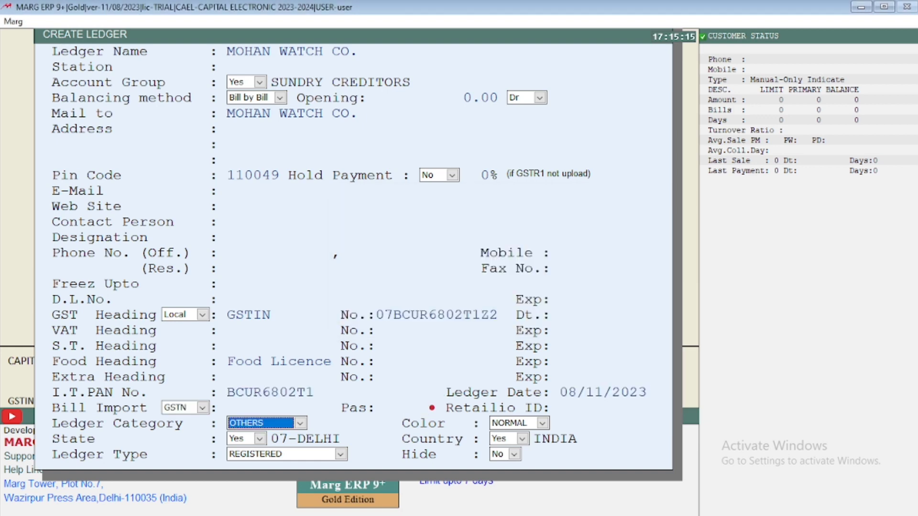
pyautogui.press('Return')
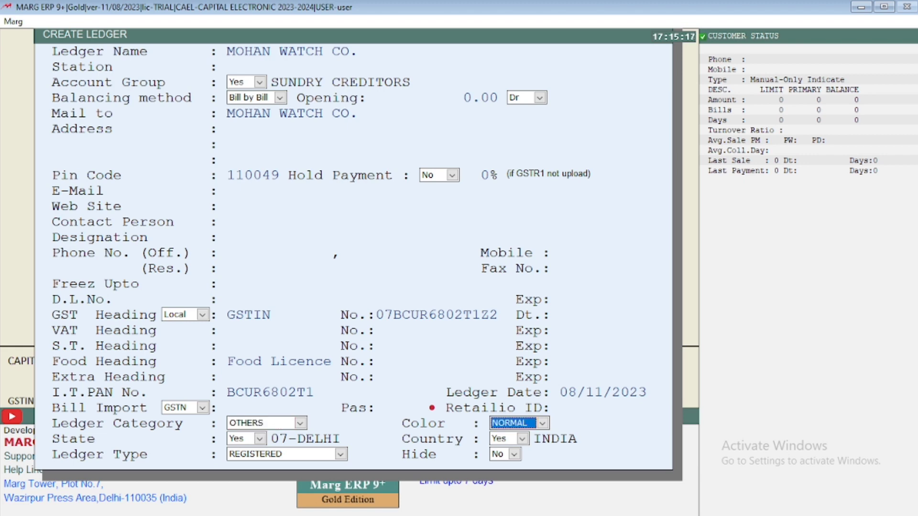
pyautogui.press('Return')
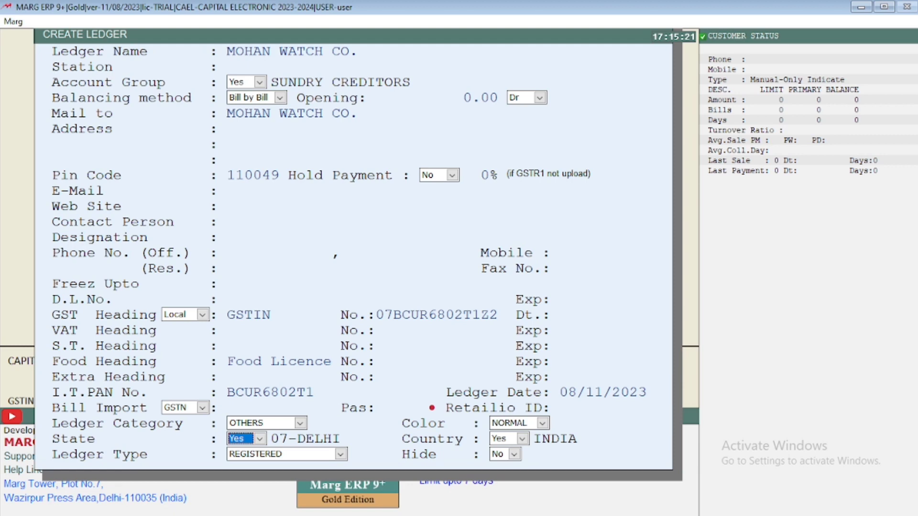
# Step: Keep state 07-DELHI, country INDIA, type REGISTERED and Hide No, save the supplier ledger, and dismiss the ledger edit options
pyautogui.press('Return')
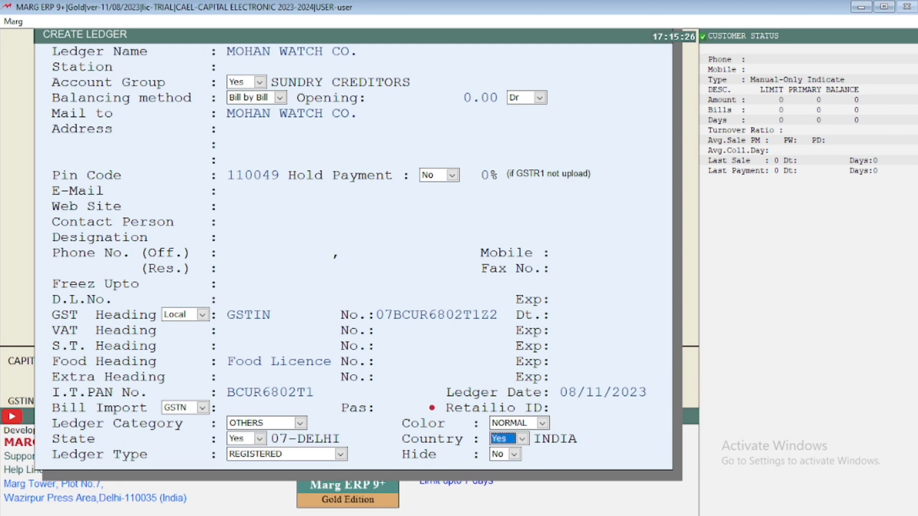
pyautogui.press('Return')
pyautogui.press('Return')
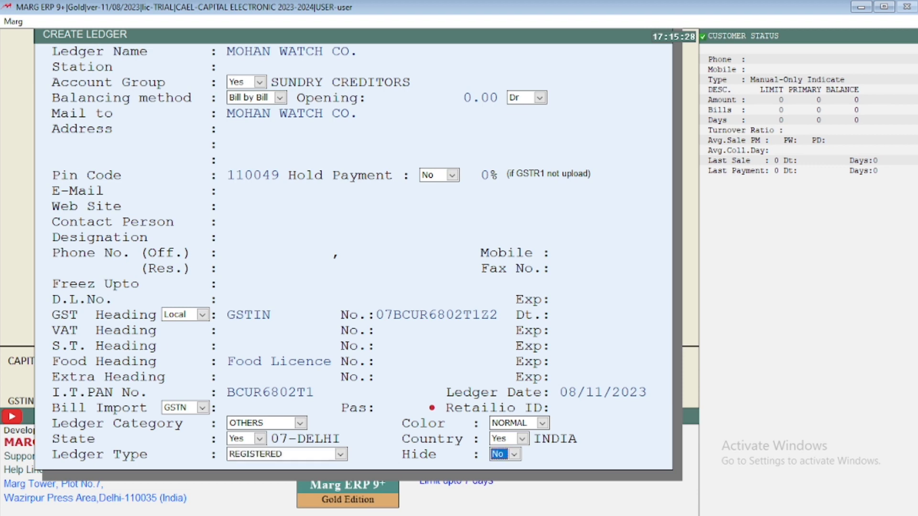
pyautogui.press('Return')
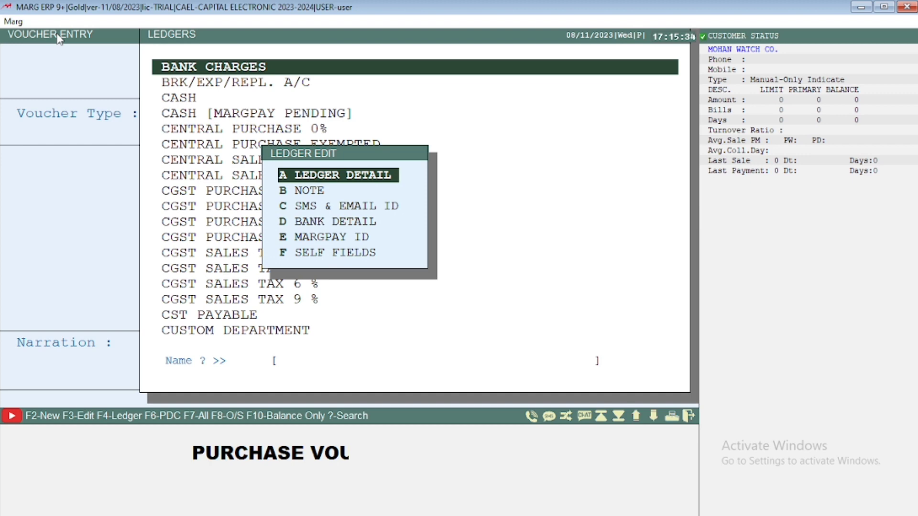
pyautogui.press('Escape')
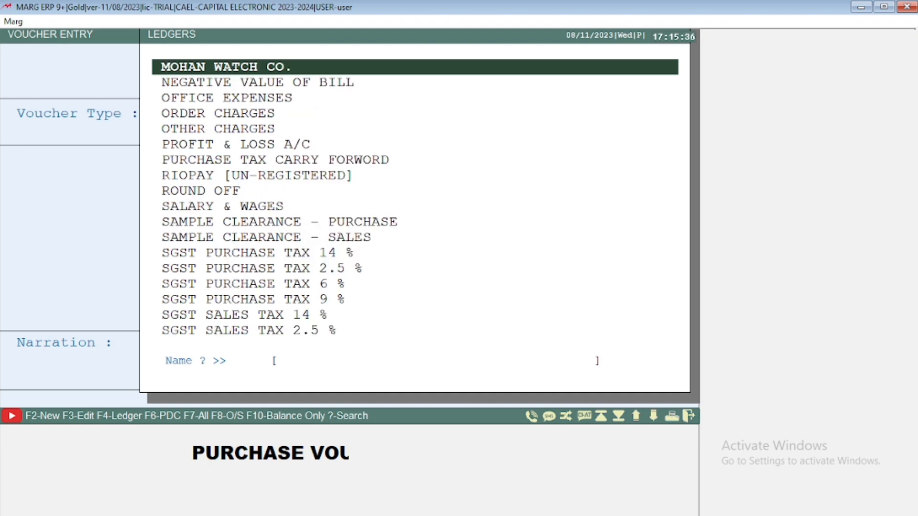
# Step: Choose MOHAN WATCH CO. as the purchase voucher's party ledger and enter bill number 123 in the GST summary
pyautogui.press('Down')
pyautogui.press('Up')
pyautogui.press('Down')
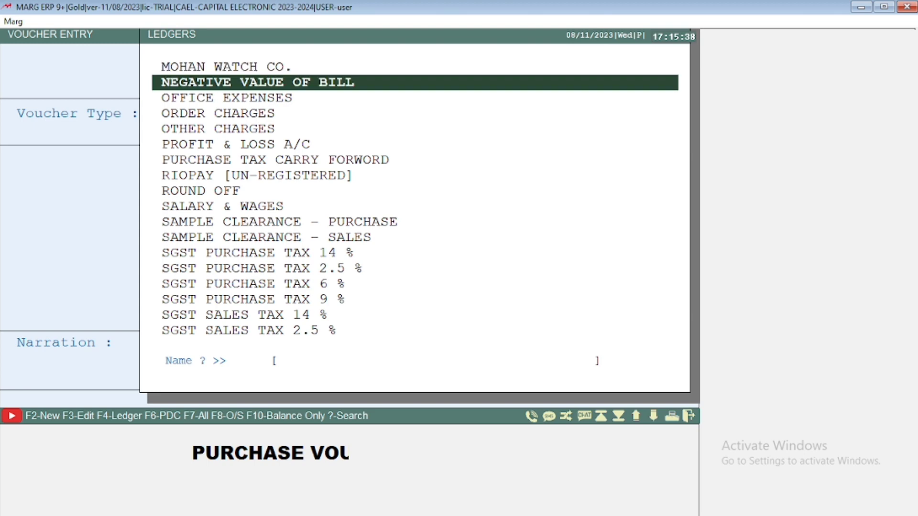
pyautogui.press('Down')
pyautogui.press('Down')
pyautogui.press('Down')
pyautogui.press('Down')
pyautogui.press('Down')
pyautogui.press('Down')
pyautogui.press('Down')
pyautogui.press('Down')
pyautogui.press('Down')
pyautogui.press('Down')
pyautogui.press('Down')
pyautogui.press('Up')
pyautogui.press('Up')
pyautogui.press('Up')
pyautogui.press('Up')
pyautogui.press('Up')
pyautogui.press('Up')
pyautogui.press('Up')
pyautogui.press('Up')
pyautogui.press('Up')
pyautogui.press('Up')
pyautogui.press('Up')
pyautogui.press('Up')
pyautogui.press('Up')
pyautogui.press('Up')
pyautogui.press('Up')
pyautogui.press('Up')
pyautogui.press('Up')
pyautogui.press('Up')
pyautogui.press('Down')
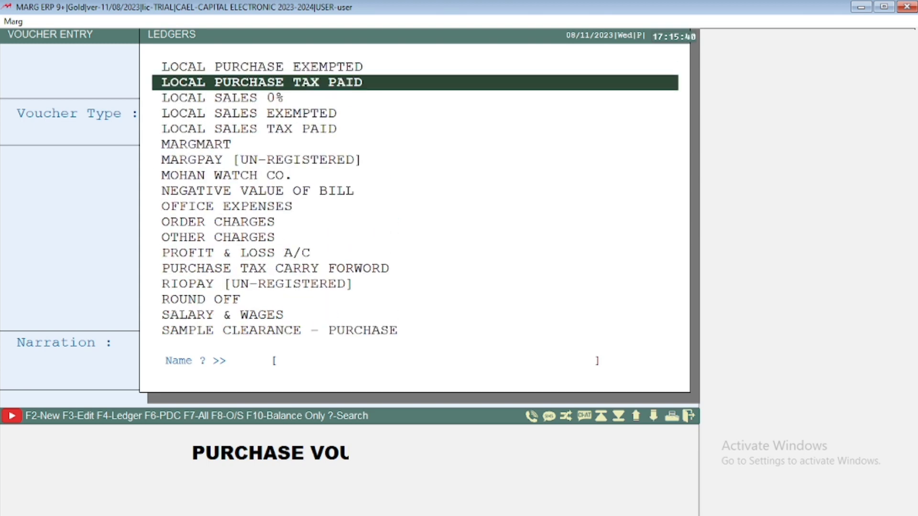
pyautogui.press('Down')
pyautogui.press('Down')
pyautogui.press('Down')
pyautogui.press('Down')
pyautogui.press('Down')
pyautogui.press('Down')
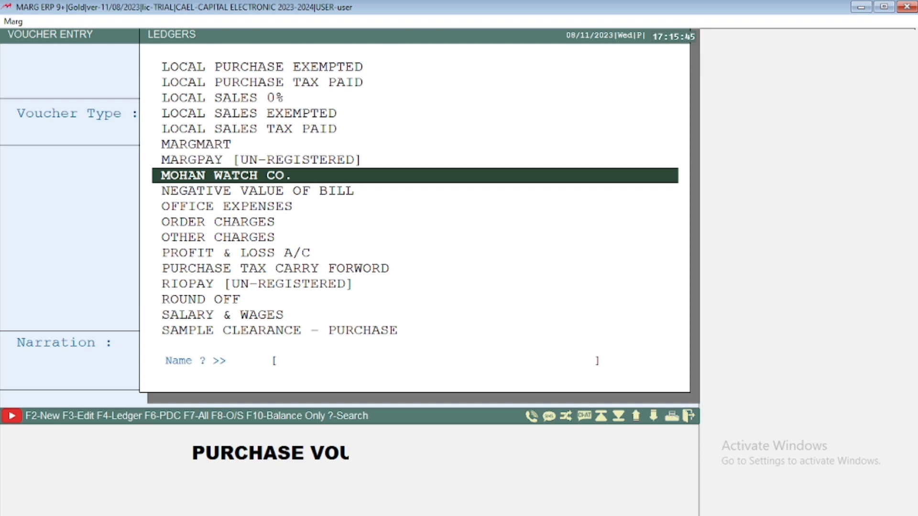
pyautogui.press('Return')
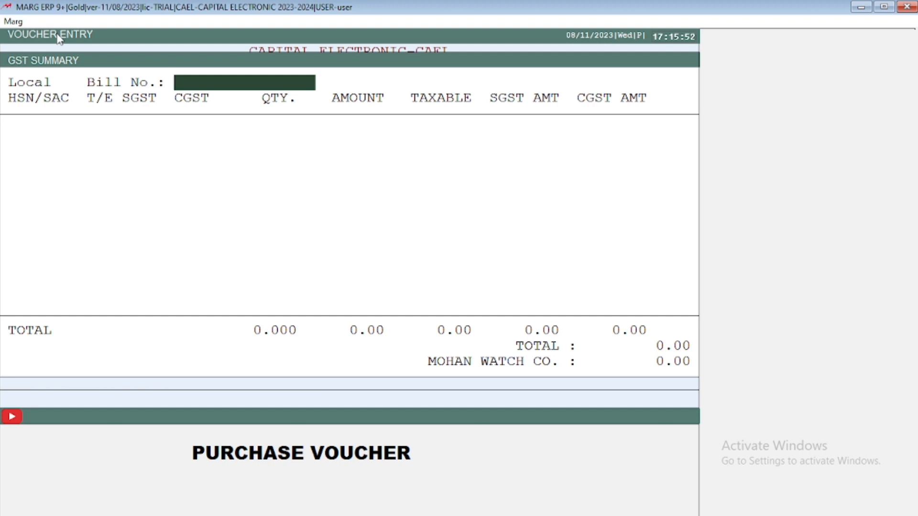
pyautogui.write('123')
pyautogui.press('Return')
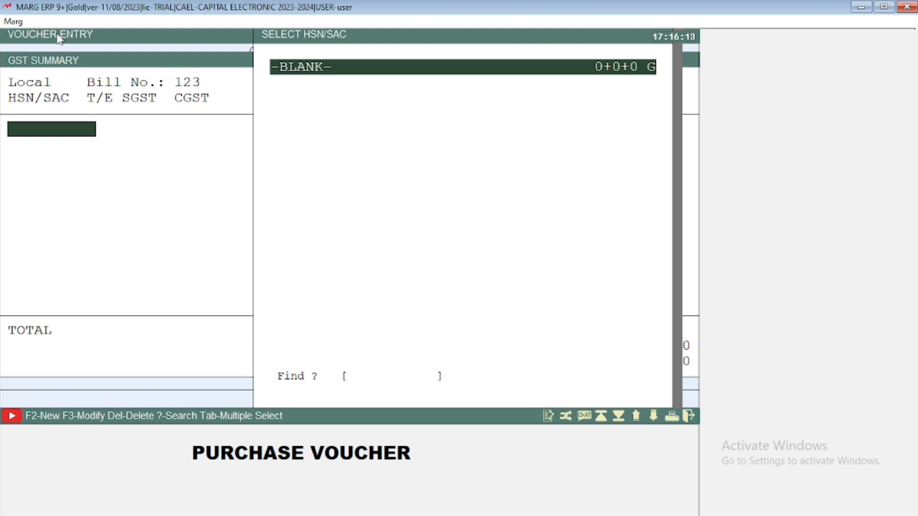
# Step: Start a new HSN/SAC entry with its code left blank and the short name TATA WATCH24
pyautogui.press('F2')
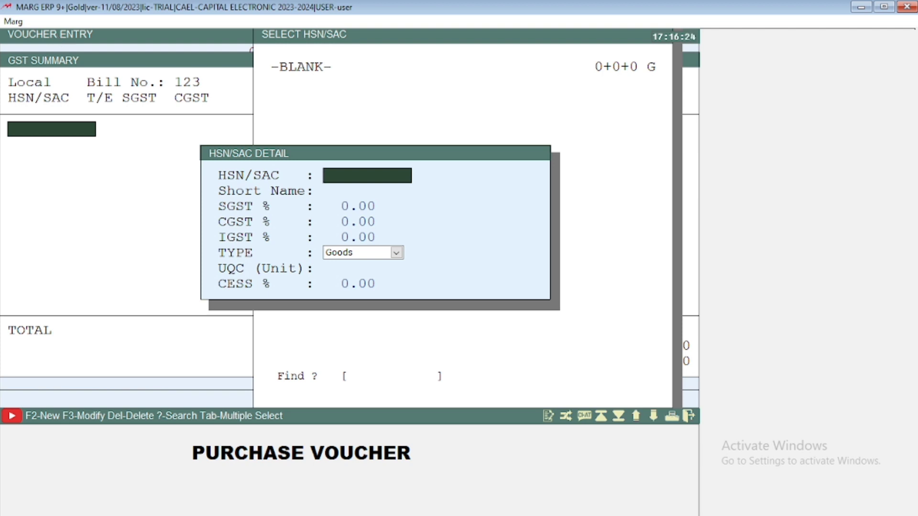
pyautogui.press('Return')
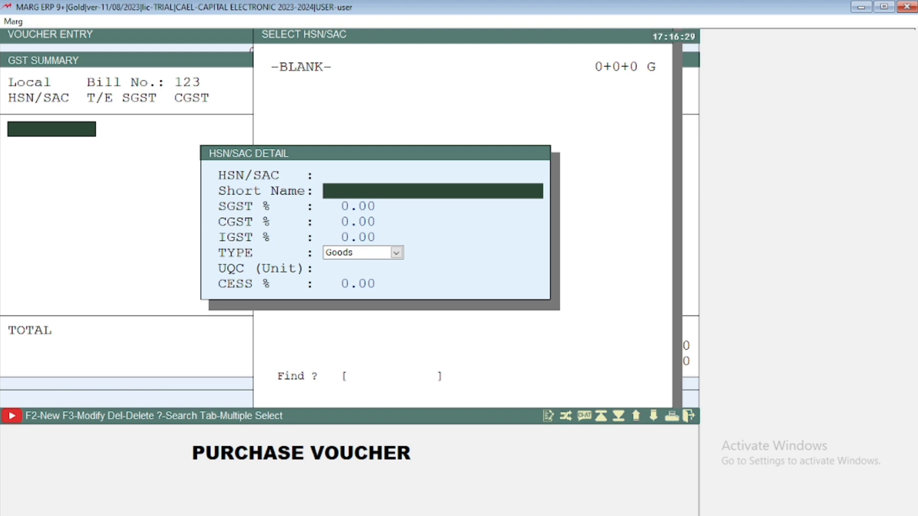
pyautogui.write('TATA WATCH24')
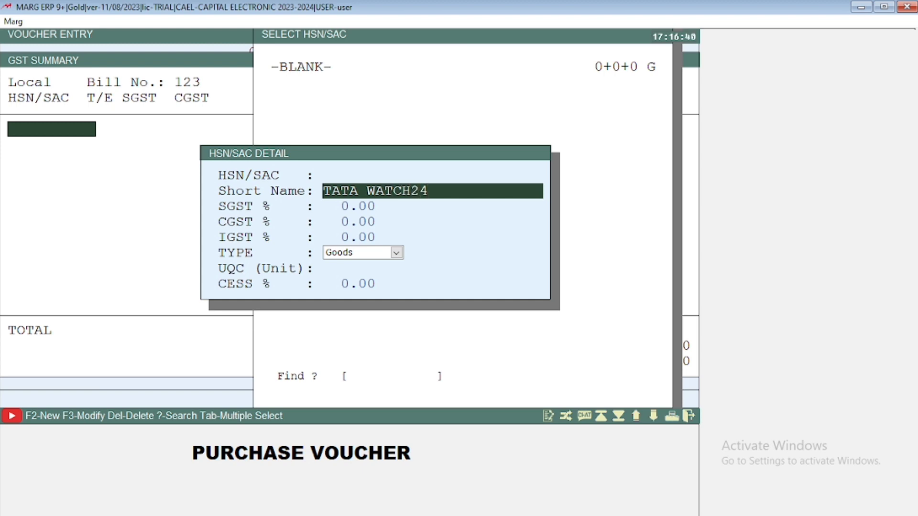
pyautogui.press('Return')
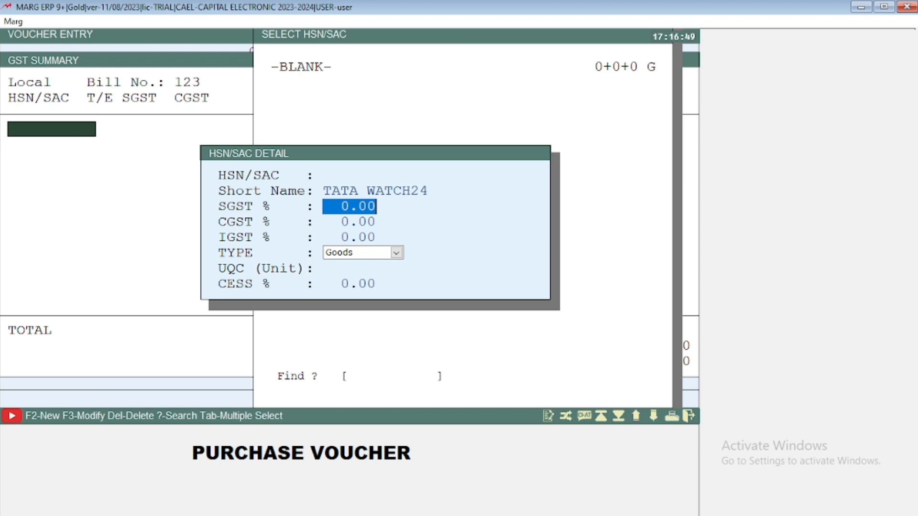
# Step: Set the new HSN/SAC entry's tax rates to SGST 9%, CGST 9% and IGST 18%
pyautogui.write('9 .')
pyautogui.press('Return')
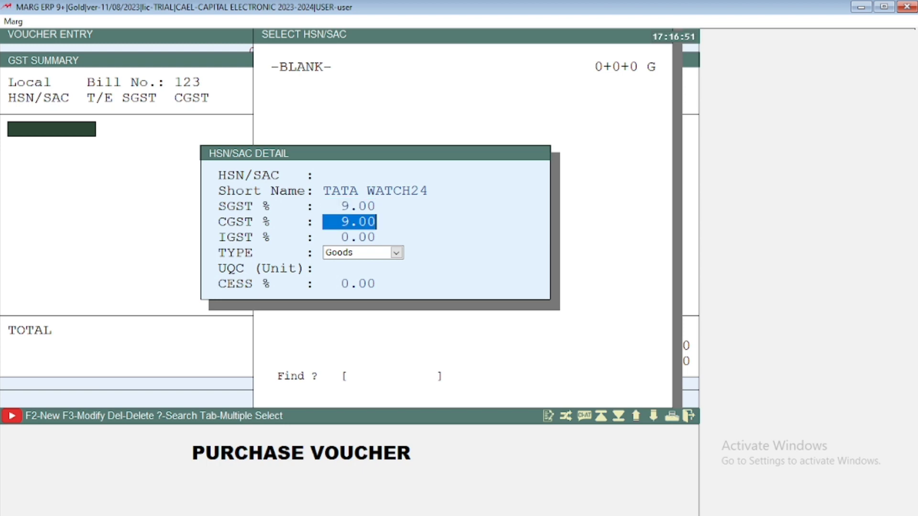
pyautogui.press('Return')
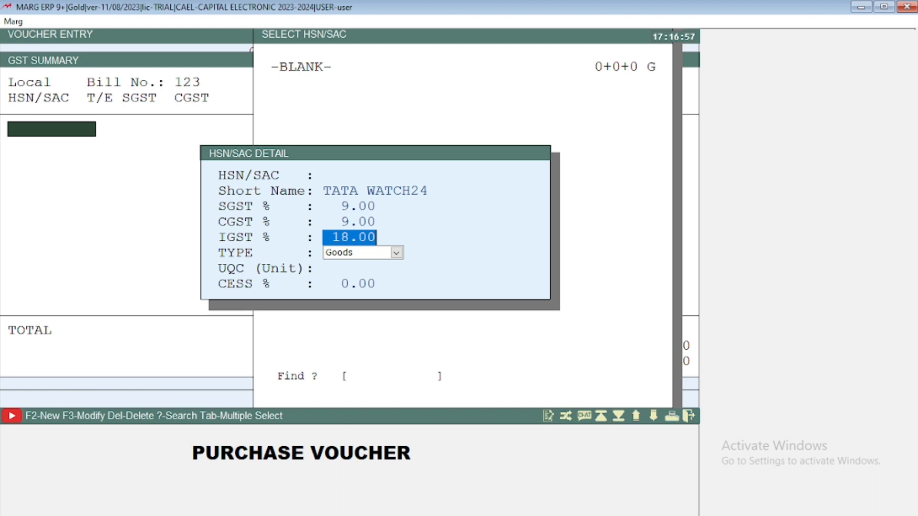
pyautogui.press('Return')
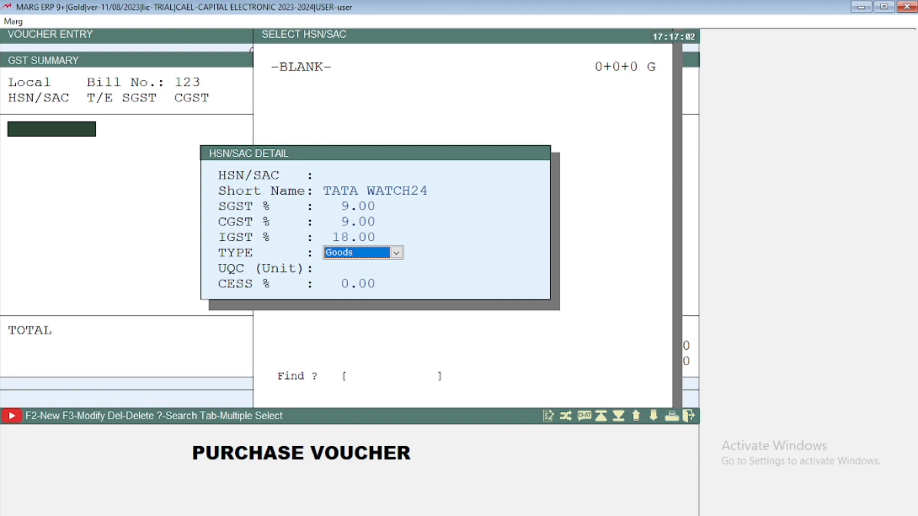
# Step: Keep the type as Goods, set the unit to PCS with CESS at 0%, and save the HSN/SAC entry
pyautogui.press('Return')
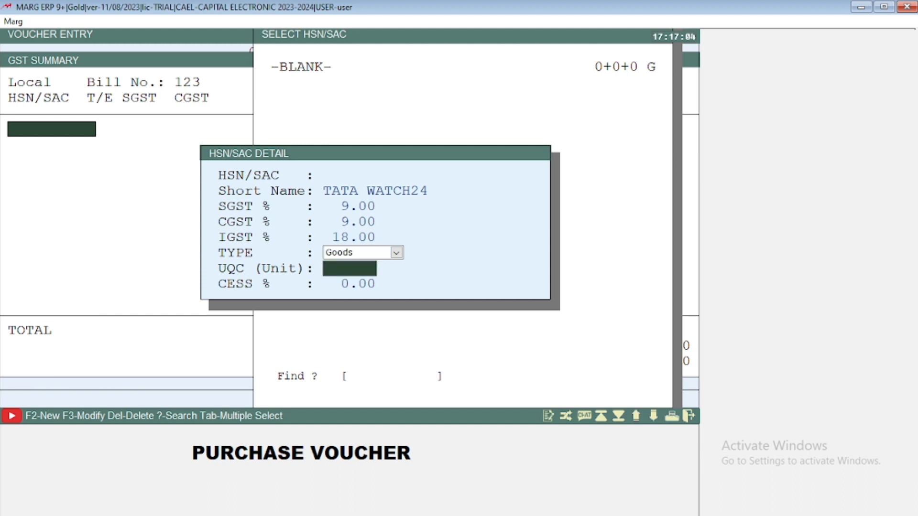
pyautogui.write('PCS')
pyautogui.press('Return')
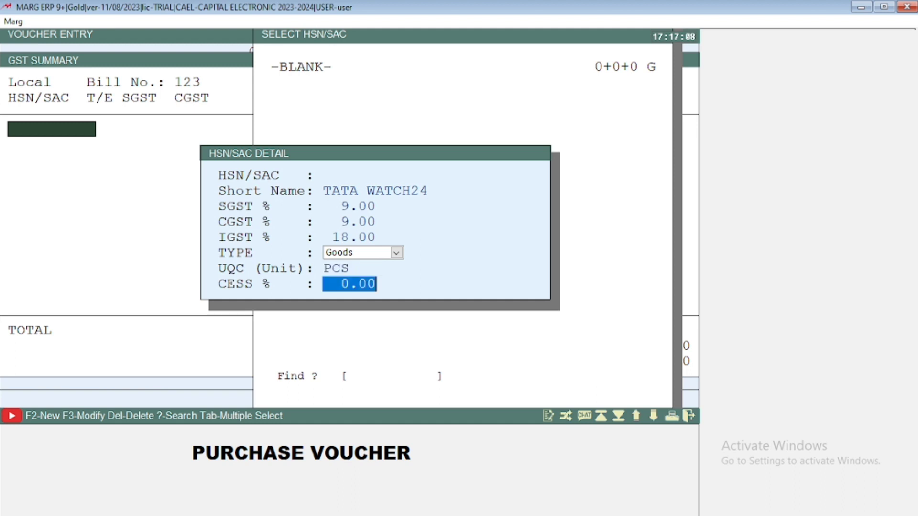
pyautogui.press('Return')
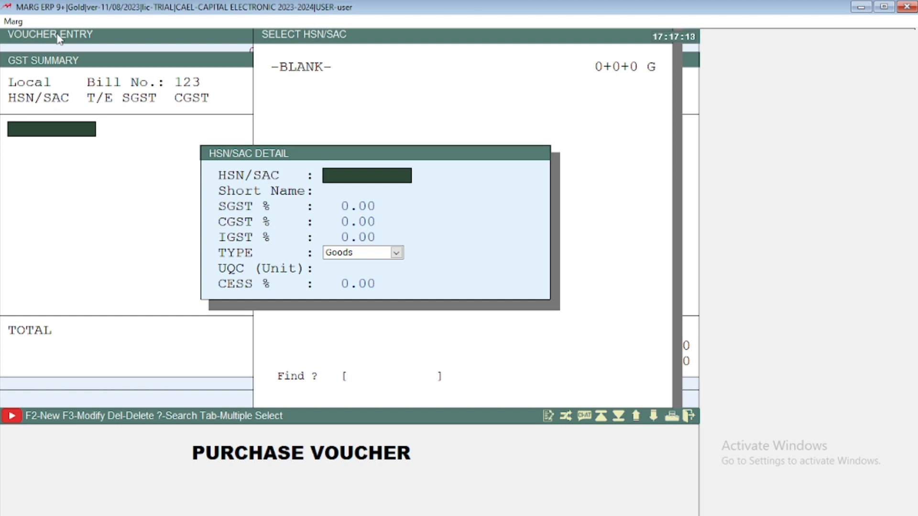
pyautogui.press('Escape')
pyautogui.press('Down')
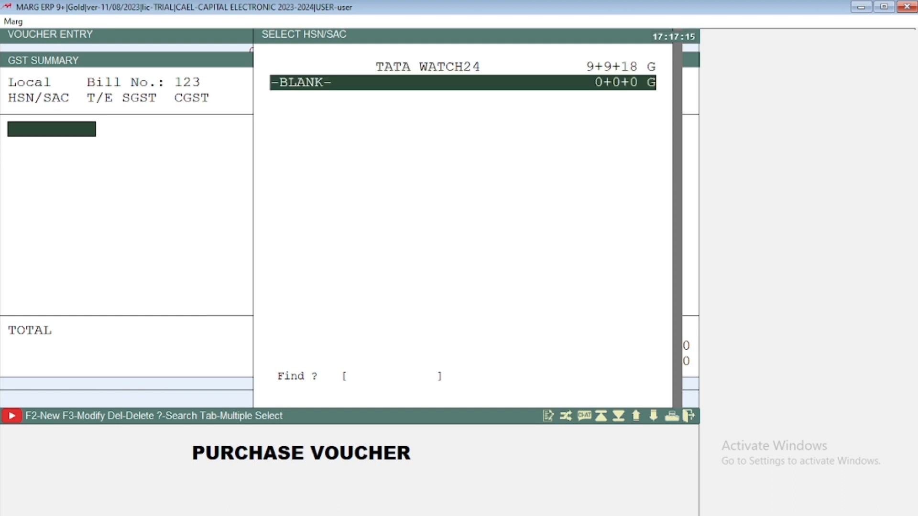
pyautogui.press('Up')
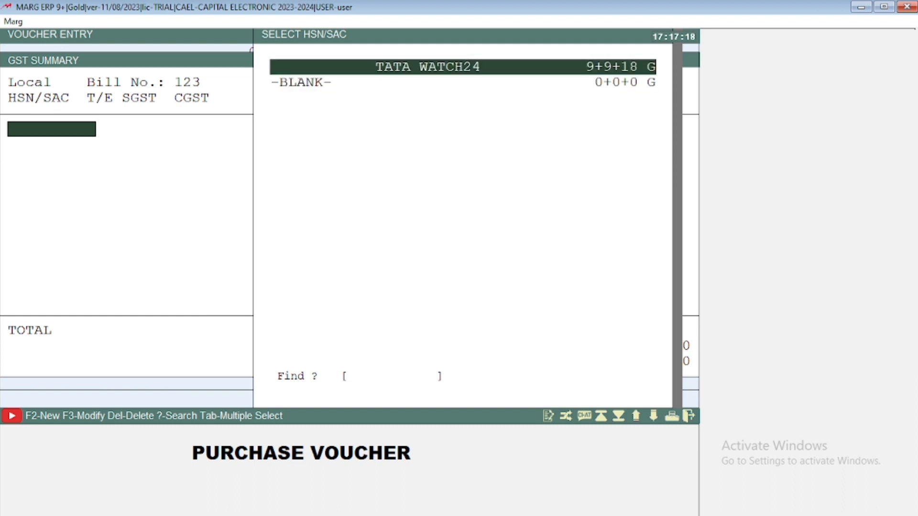
pyautogui.press('Return')
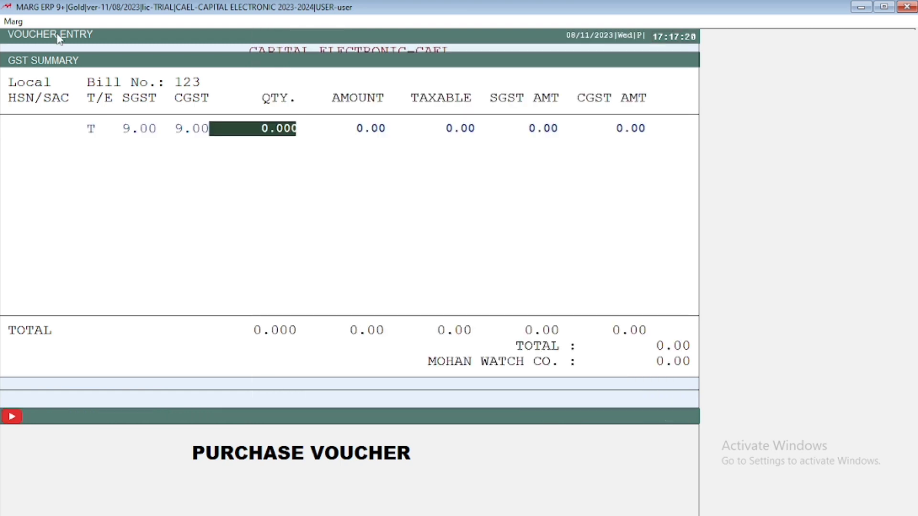
pyautogui.press('Escape')
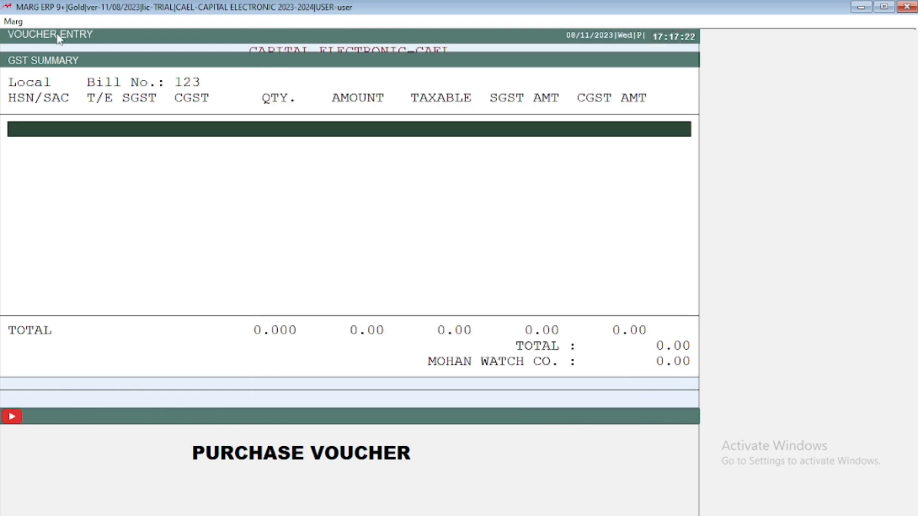
pyautogui.press('Return')
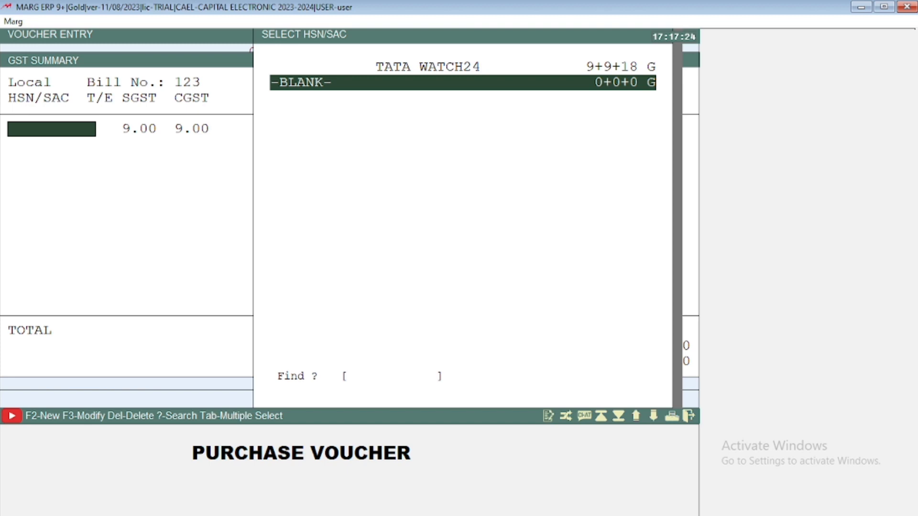
pyautogui.press('Escape')
# Step: Add TATA WATCH24 as the GST summary's first line with a quantity of 5
pyautogui.press('Return')
pyautogui.press('Up')
pyautogui.press('Return')
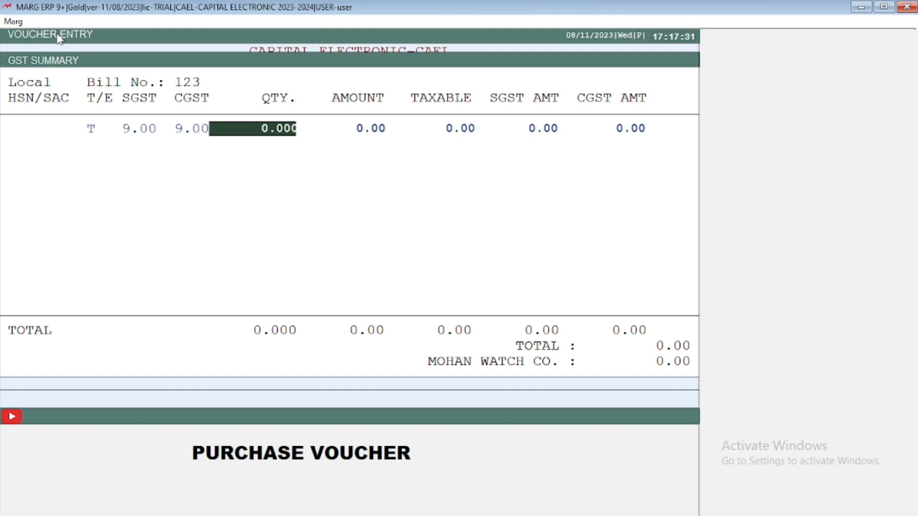
pyautogui.write('5')
pyautogui.press('Return')
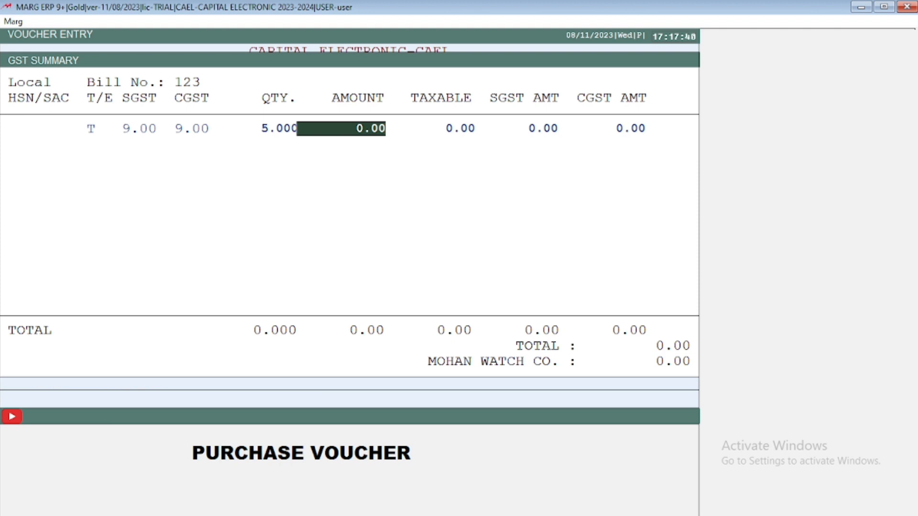
# Step: Enter 2500 as the line's amount, re-entering it to make 2500 the taxable value
pyautogui.write('2500')
pyautogui.press('Return')
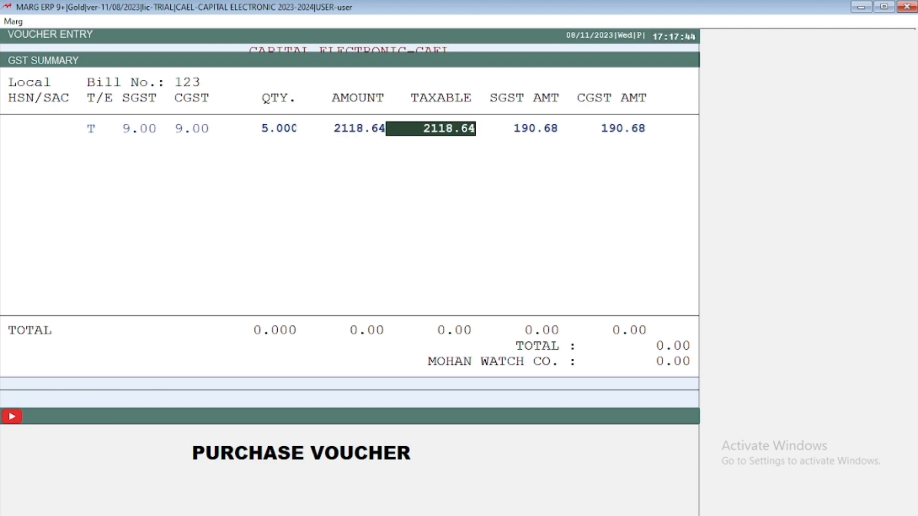
pyautogui.press('Up')
pyautogui.write('250')
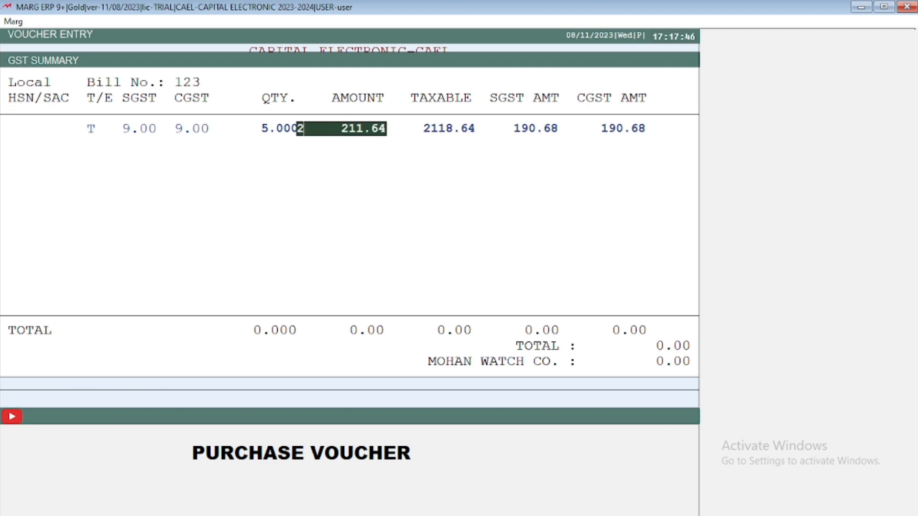
pyautogui.write('0')
pyautogui.press('Return')
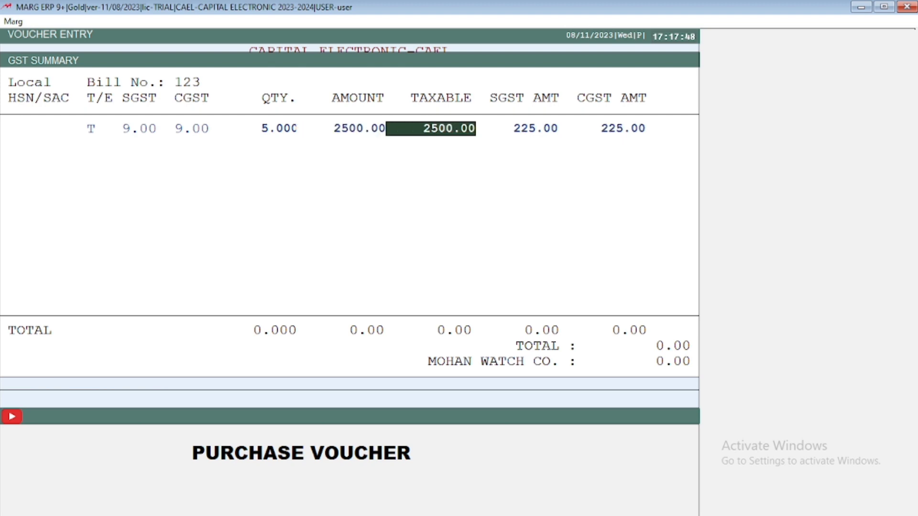
# Step: Change the amount on the GST summary's first line to 10000
pyautogui.press('Up')
pyautogui.press('Up')
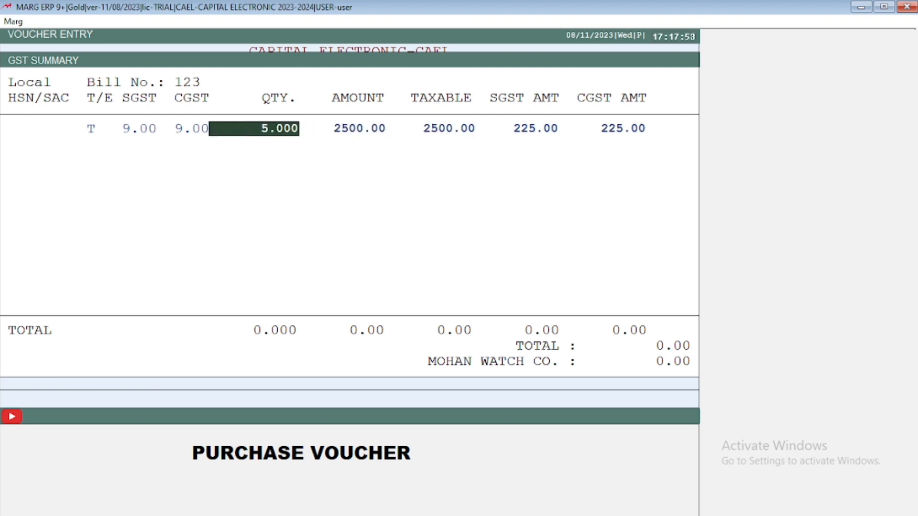
pyautogui.press('Return')
pyautogui.press('Return')
pyautogui.press('Up')
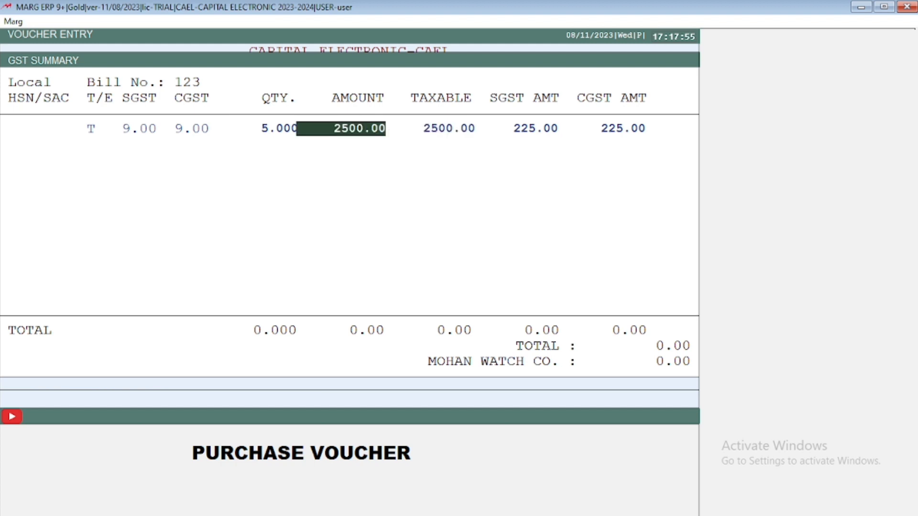
pyautogui.press('Return')
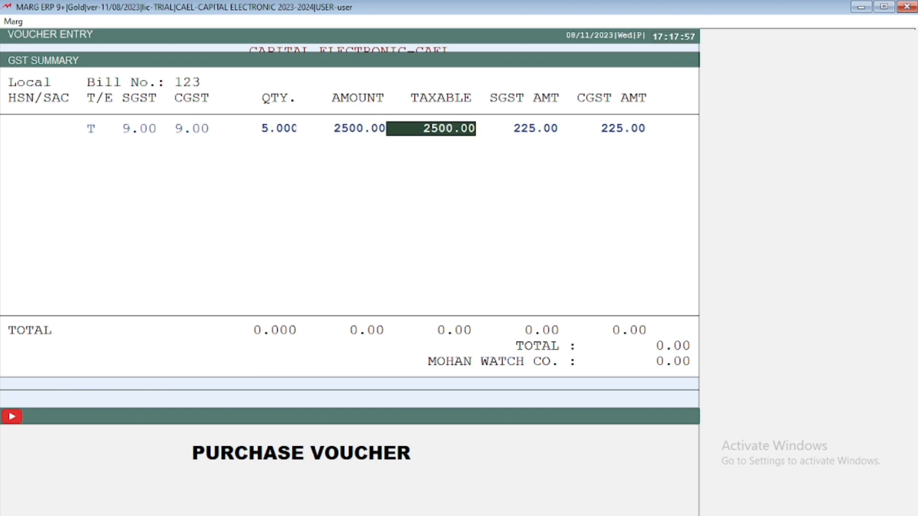
pyautogui.press('Up')
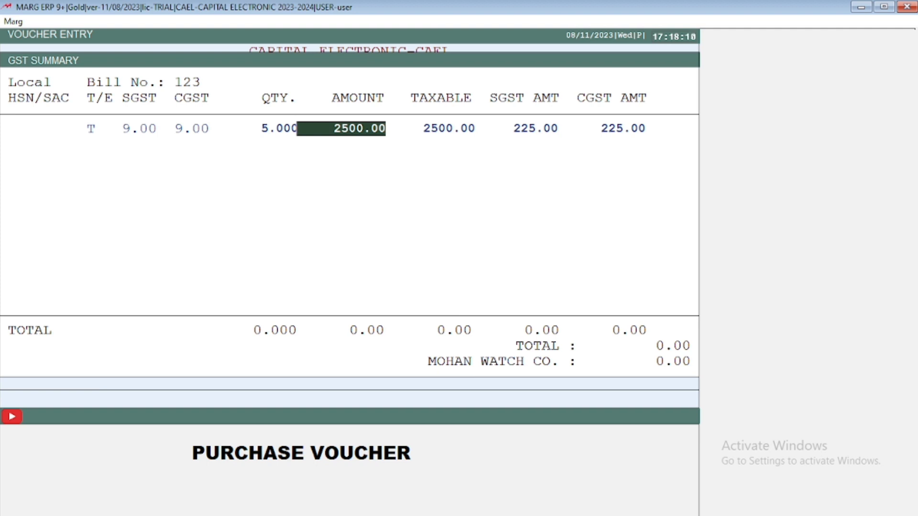
pyautogui.write('1000')
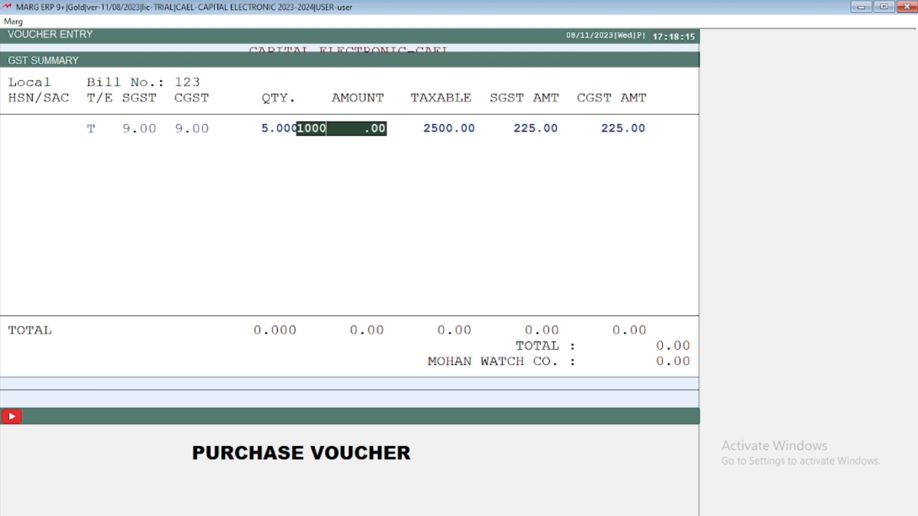
pyautogui.write('0')
pyautogui.press('Return')
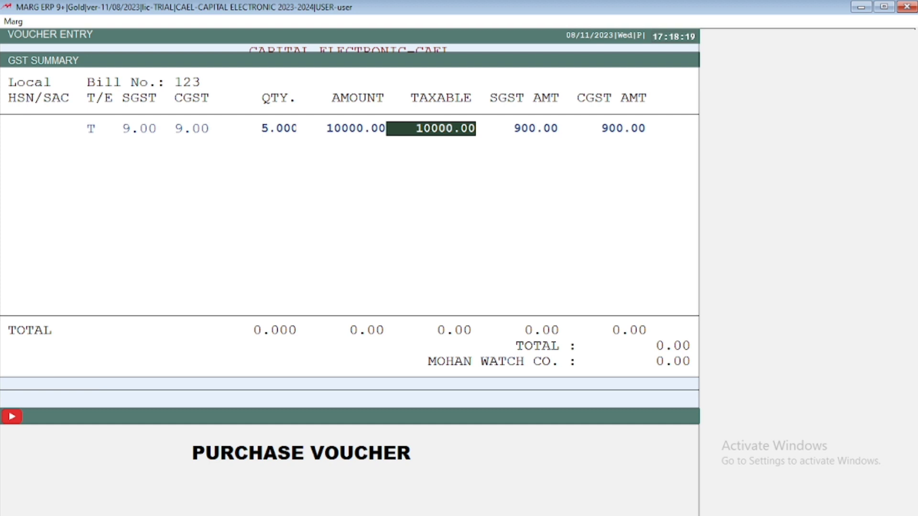
# Step: Accept the line's taxable value and tax amounts, and finish the GST summary without adding another item
pyautogui.press('Return')
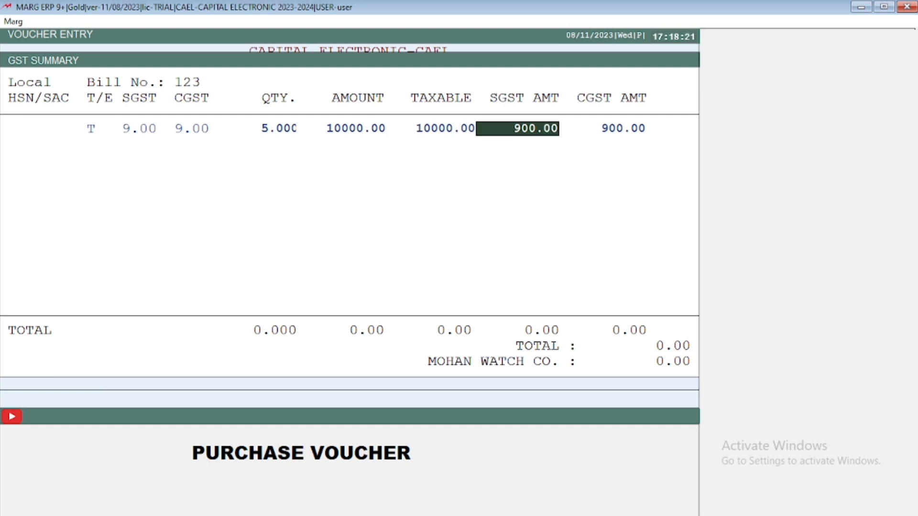
pyautogui.press('Return')
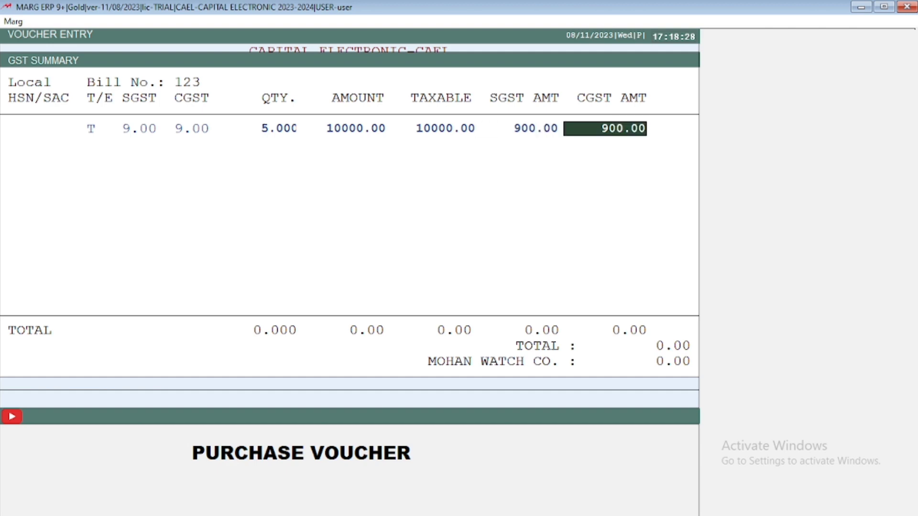
pyautogui.press('Return')
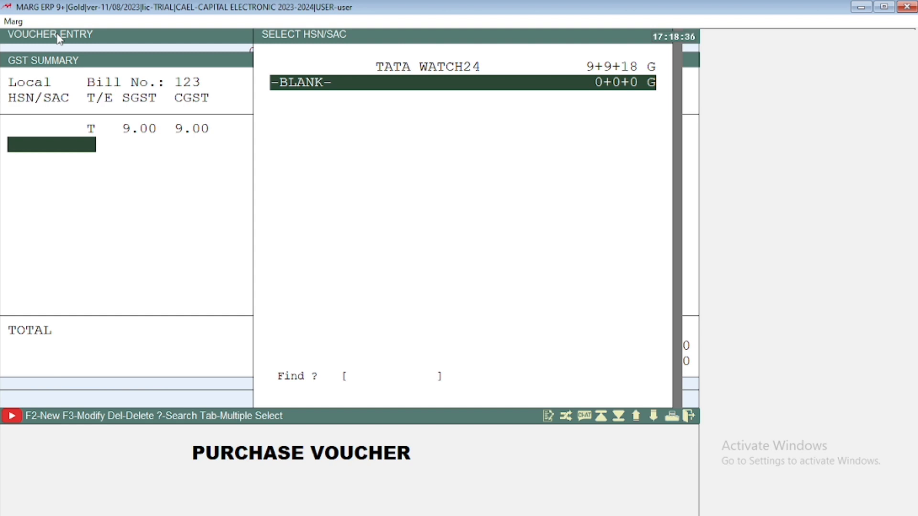
pyautogui.press('Return')
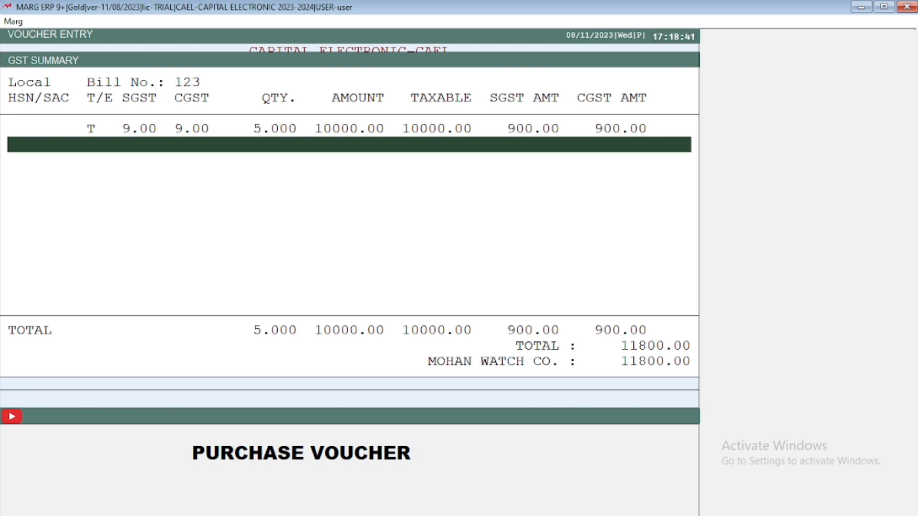
pyautogui.press('Return')
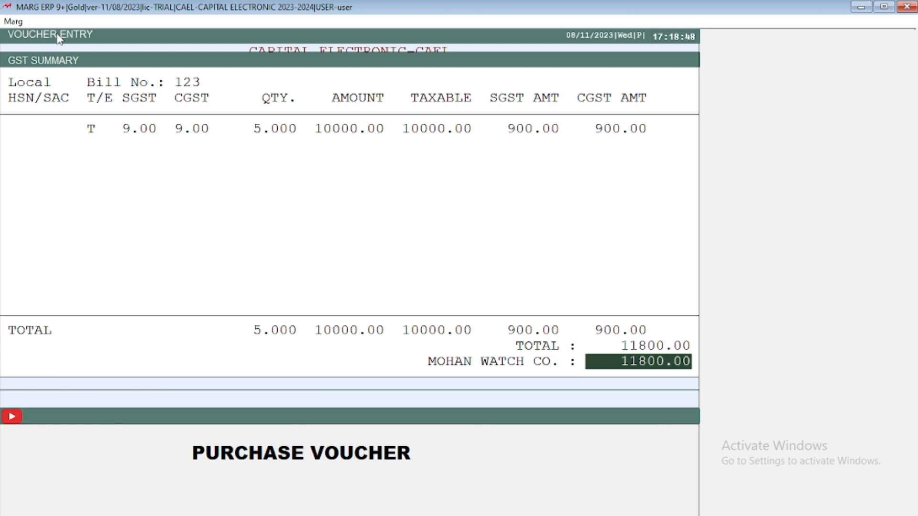
pyautogui.press('Return')
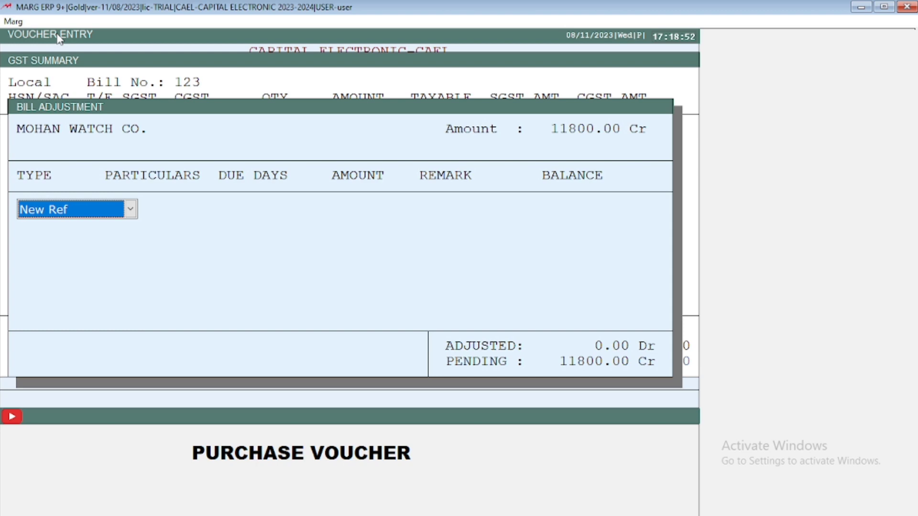
# Step: Adjust the MOHAN WATCH CO. bill as New Ref 123 with 0 due days, 11800 Cr and no remark
pyautogui.press('Return')
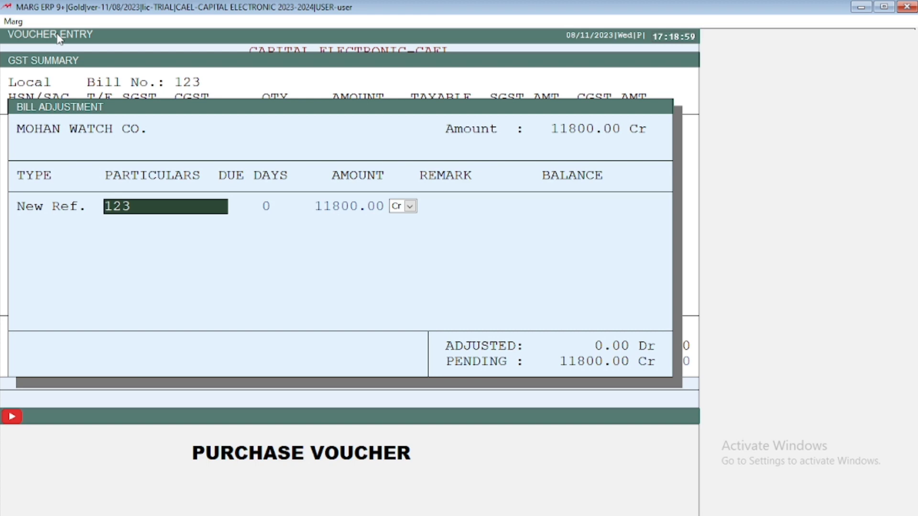
pyautogui.press('Return')
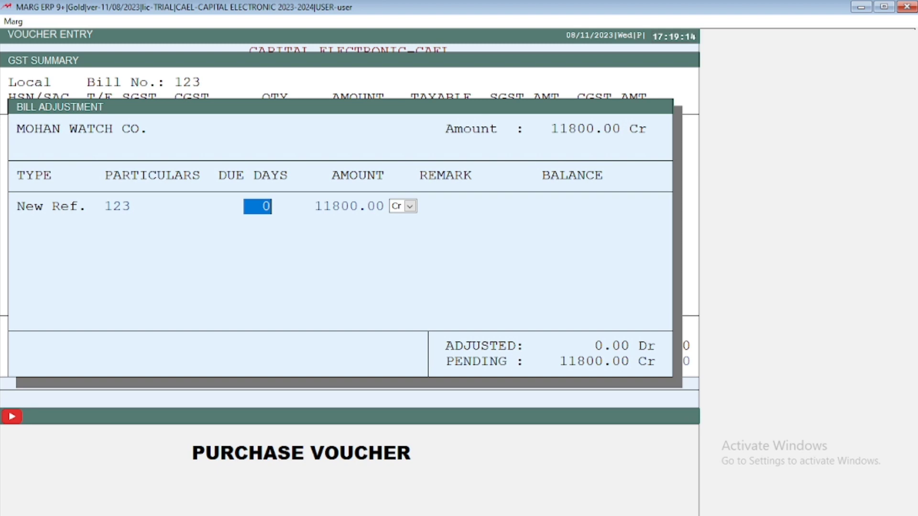
pyautogui.press('Return')
pyautogui.press('Return')
pyautogui.press('Return')
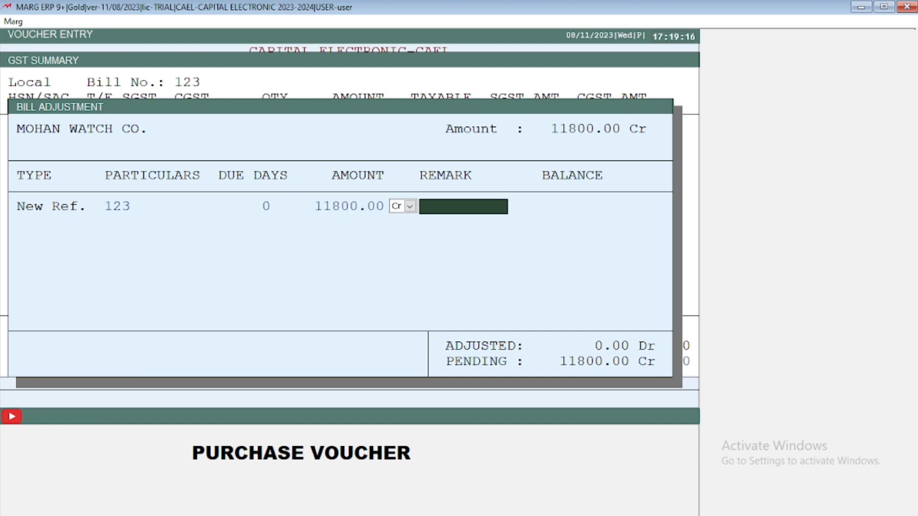
pyautogui.press('Return')
pyautogui.press('Return')
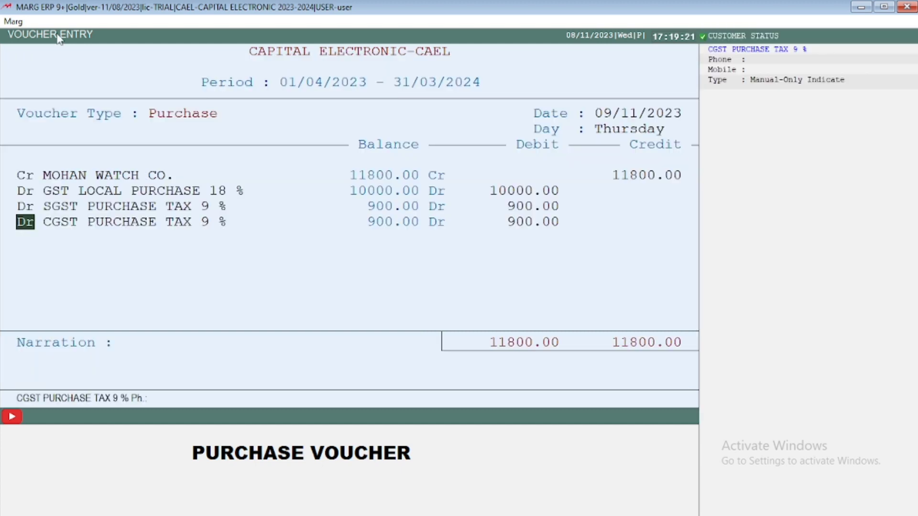
# Step: Examine the voucher's supplier, GST local purchase, SGST and CGST ledger lines
pyautogui.press('Up')
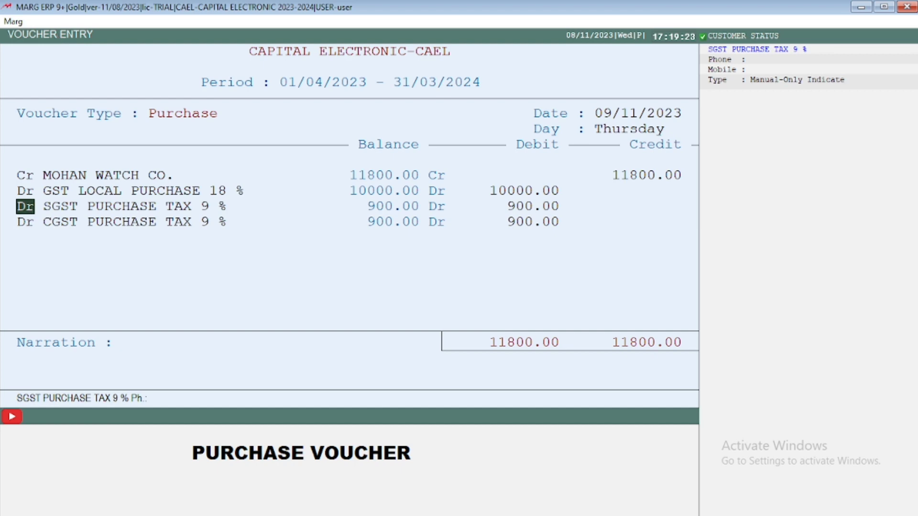
pyautogui.press('Up')
pyautogui.press('Up')
pyautogui.press('Down')
pyautogui.press('Down')
pyautogui.press('Down')
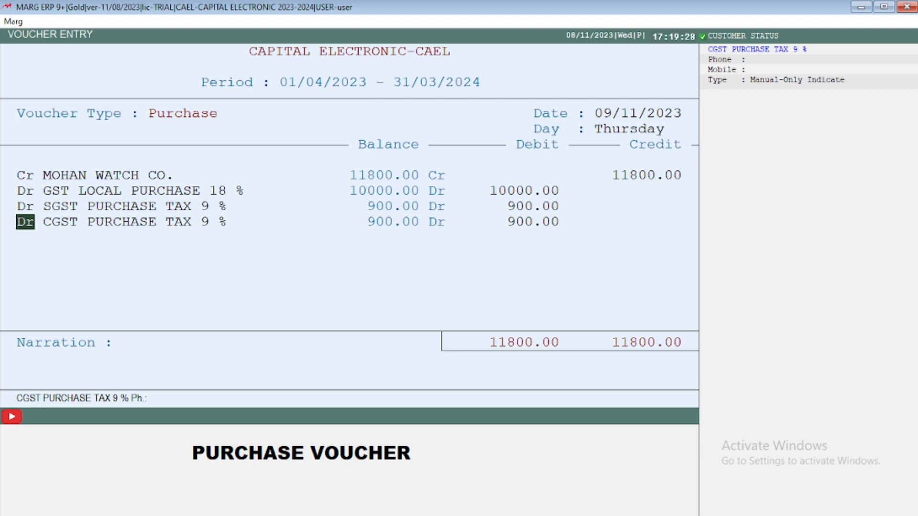
pyautogui.press('Up')
pyautogui.press('Up')
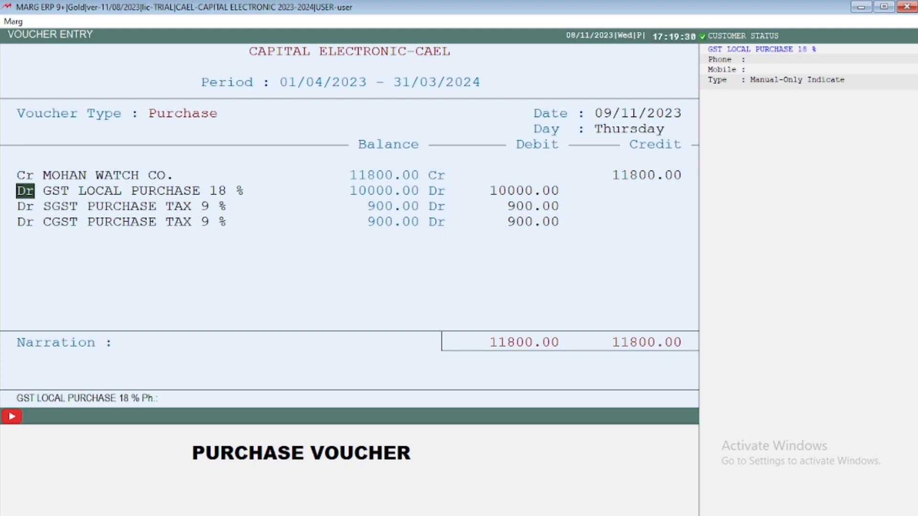
pyautogui.press('Down')
pyautogui.press('Down')
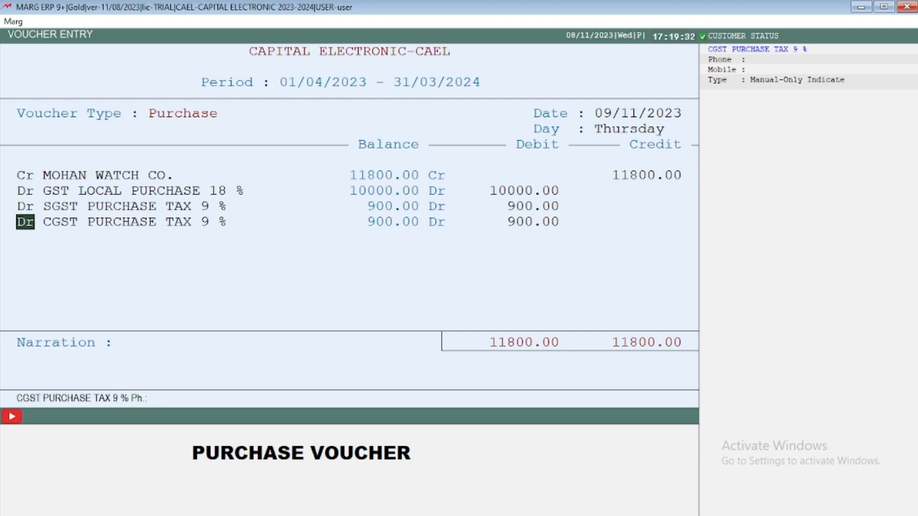
# Step: Confirm the CGST PURCHASE TAX 9 % debit of 900 and keep 123 as the voucher's narration
pyautogui.press('Return')
pyautogui.press('Return')
pyautogui.press('Return')
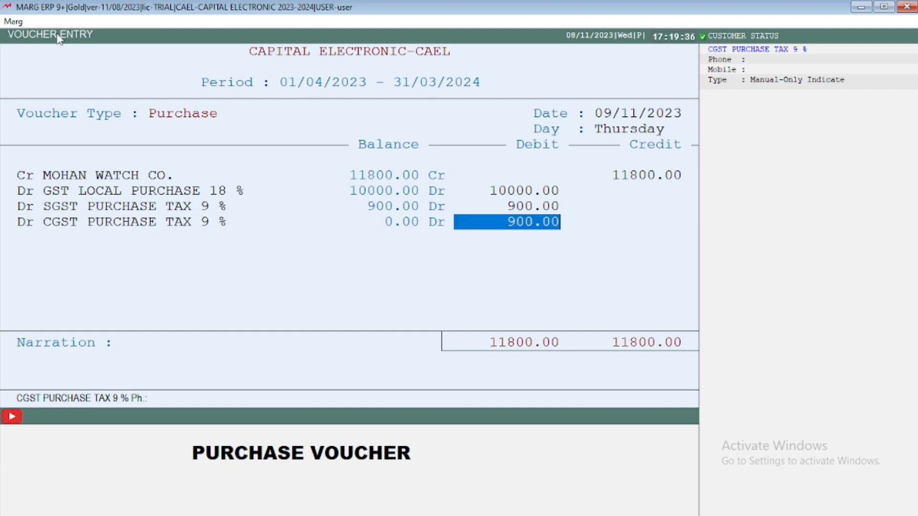
pyautogui.press('Return')
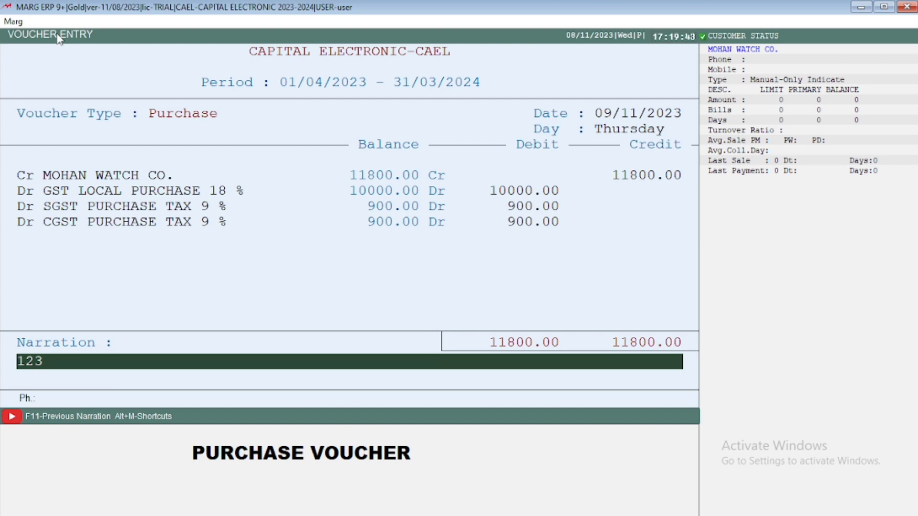
pyautogui.press('Return')
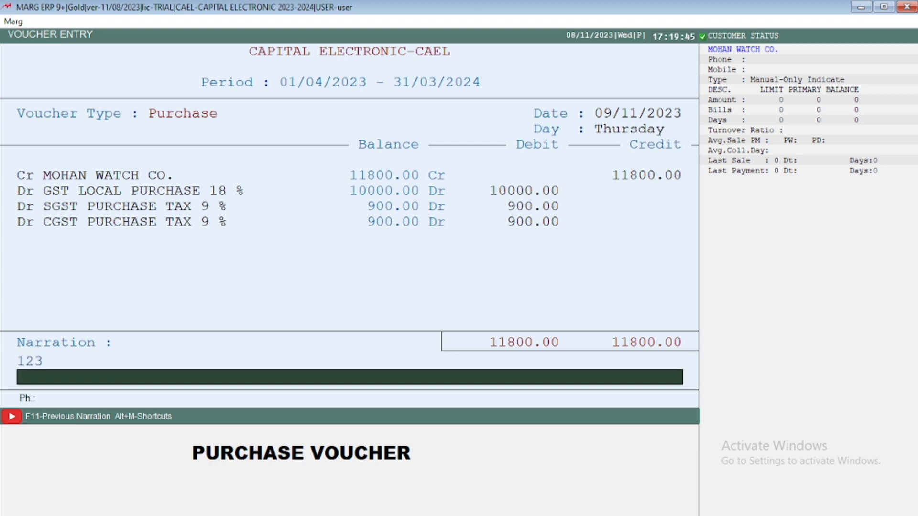
pyautogui.press('Return')
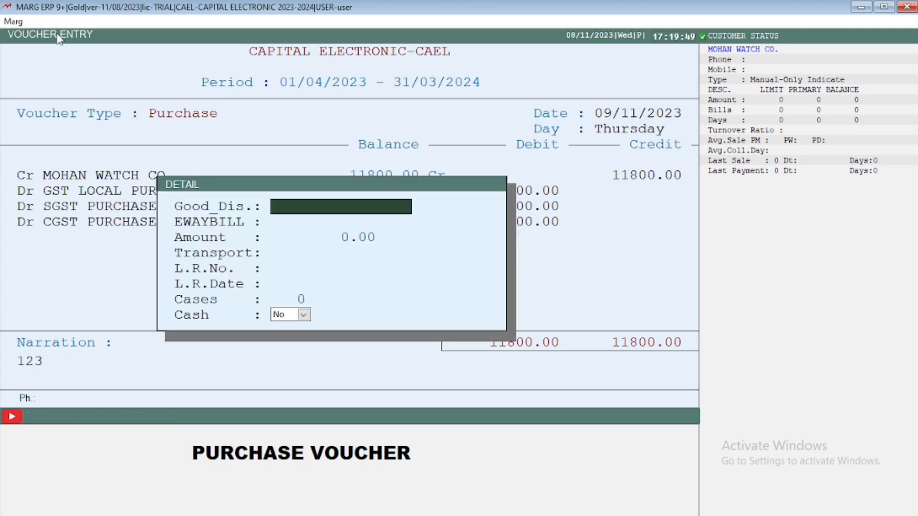
# Step: Leave the goods dispatch, e-way bill and transport details empty, with Cases at 0 and Cash set to No
pyautogui.press('Return')
pyautogui.press('Return')
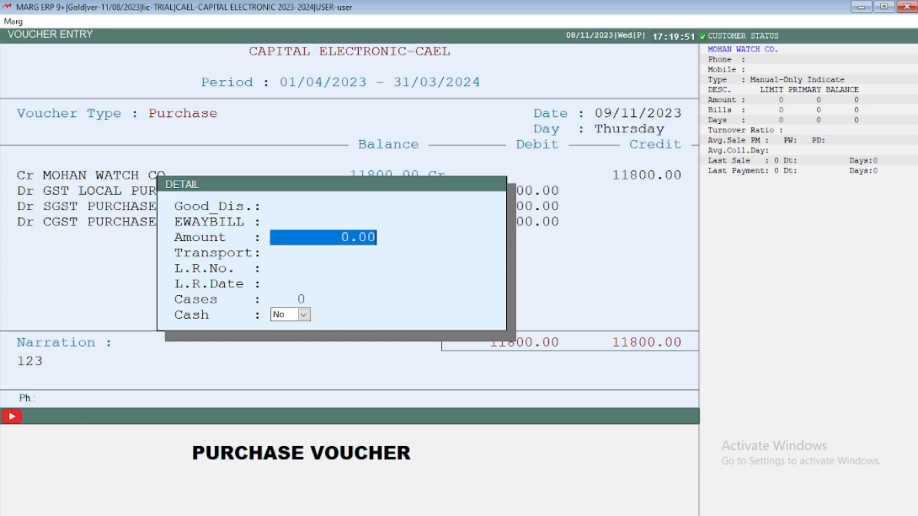
pyautogui.press('Return')
pyautogui.press('Return')
pyautogui.press('Return')
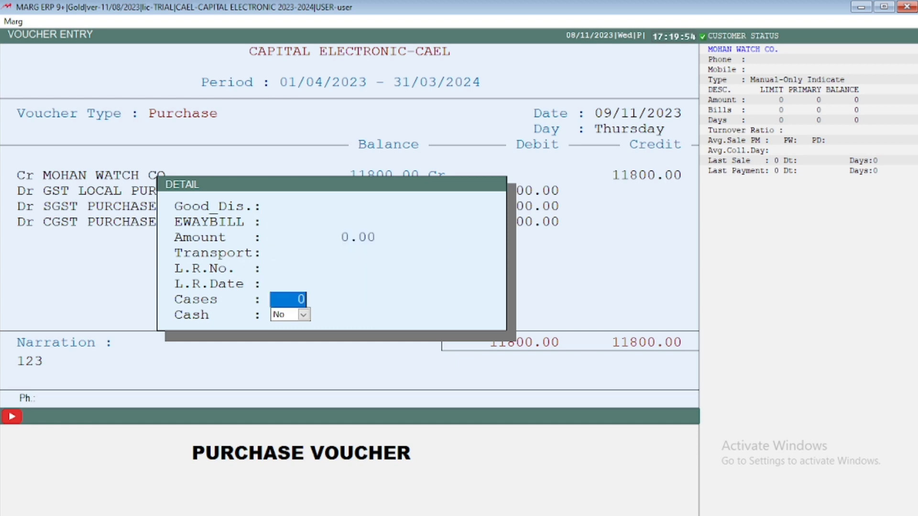
pyautogui.press('Return')
pyautogui.press('Return')
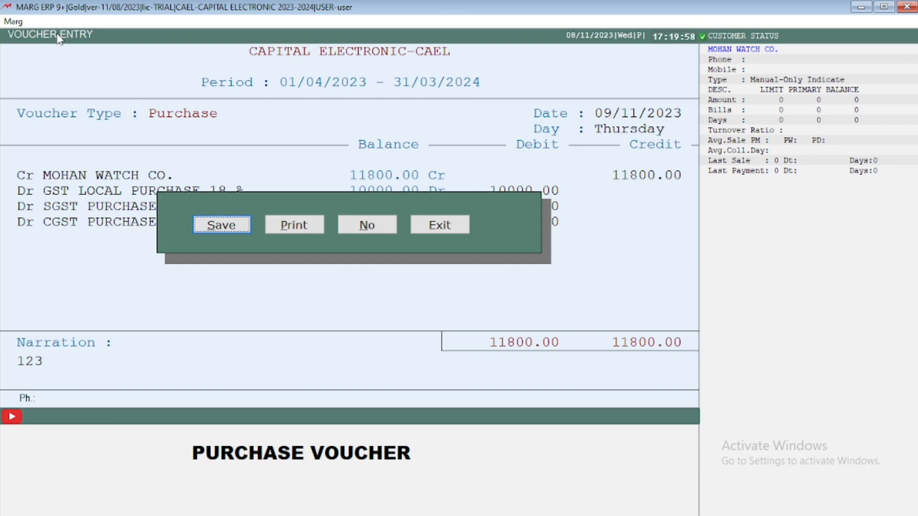
# Step: Choose to print the completed purchase voucher
pyautogui.press('Right')
pyautogui.press('Right')
pyautogui.press('Right')
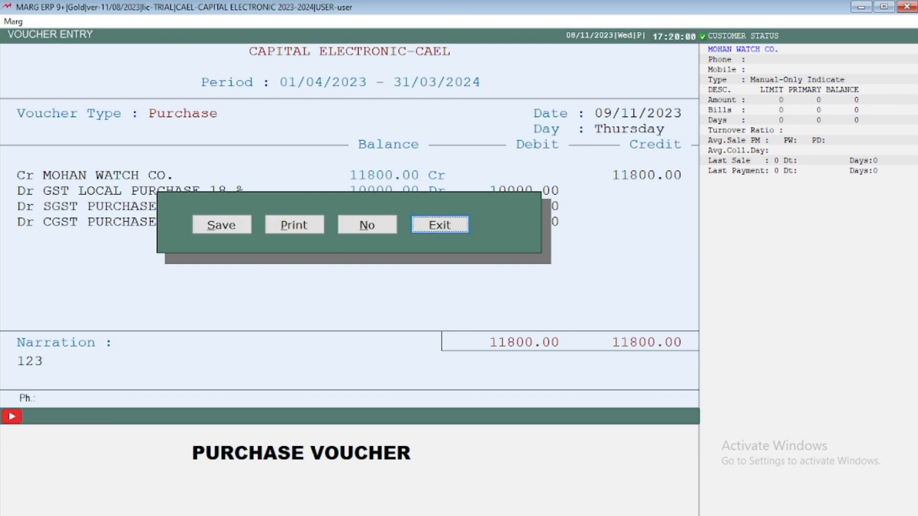
pyautogui.press('Left')
pyautogui.press('Left')
pyautogui.press('Left')
pyautogui.press('Right')
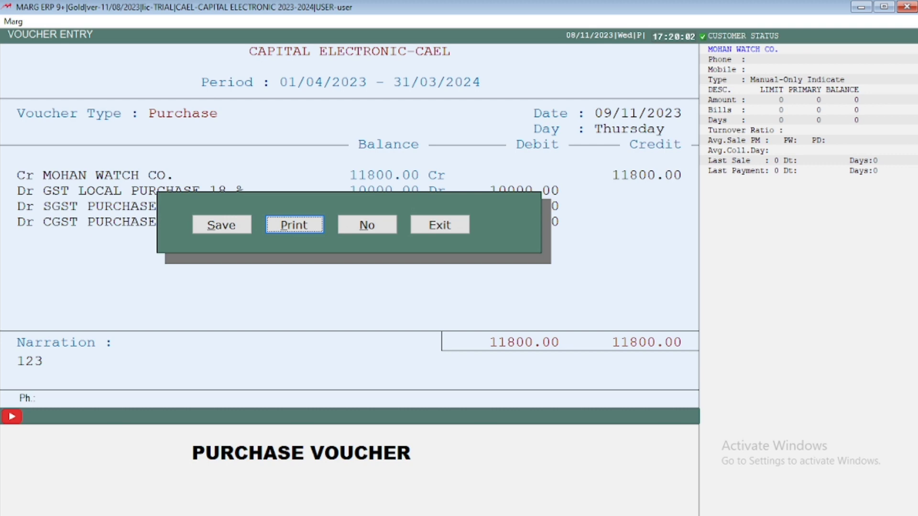
pyautogui.press('Return')
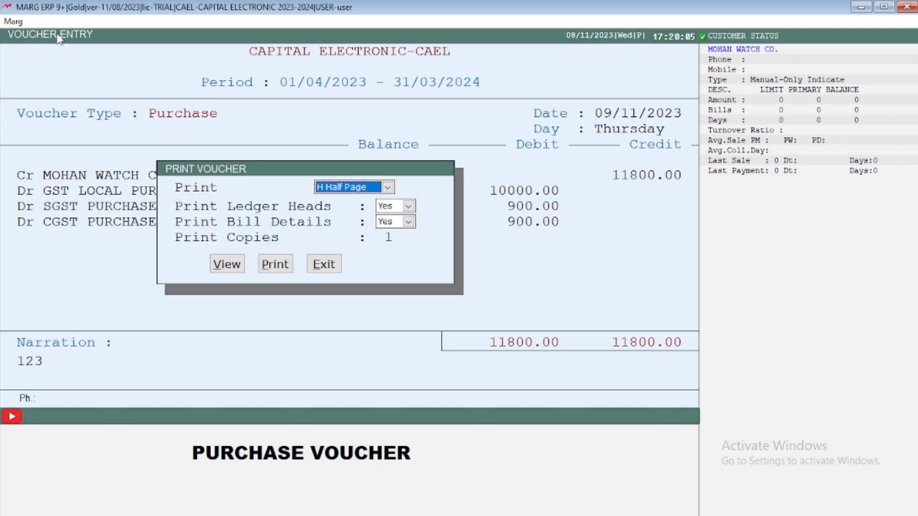
# Step: Preview one half-page copy of the voucher with ledger heads and bill details, and read down to the GST detail
pyautogui.press('Return')
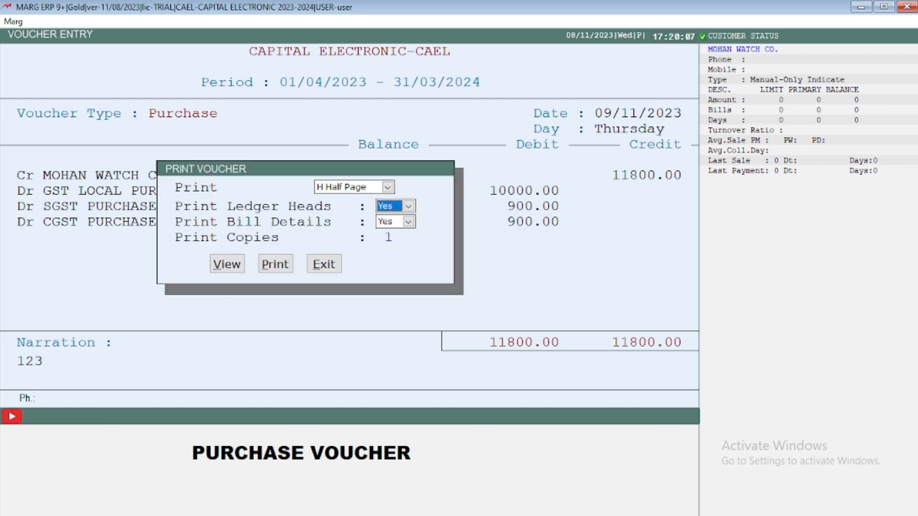
pyautogui.press('Return')
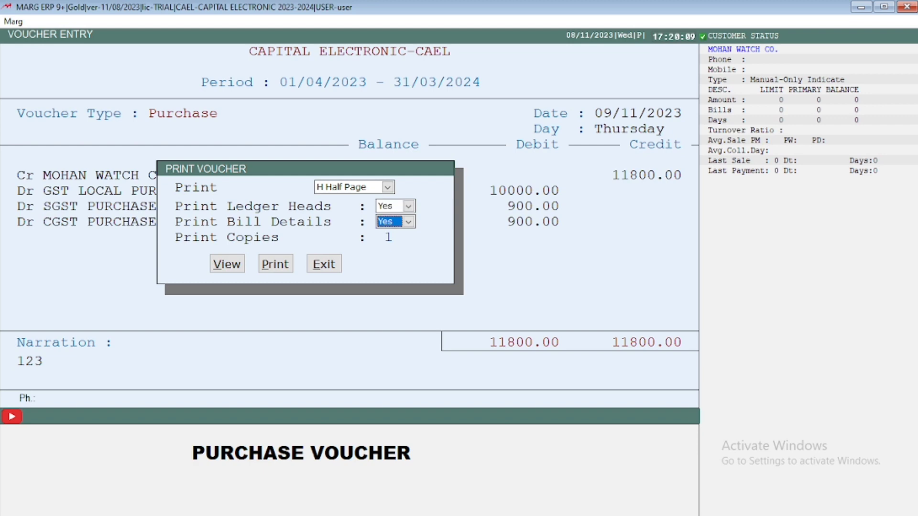
pyautogui.press('Return')
pyautogui.press('Return')
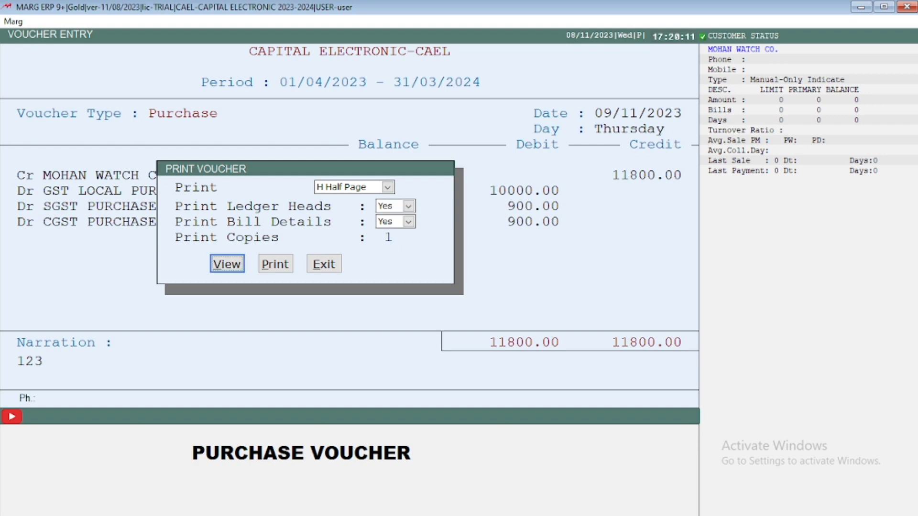
pyautogui.press('Return')
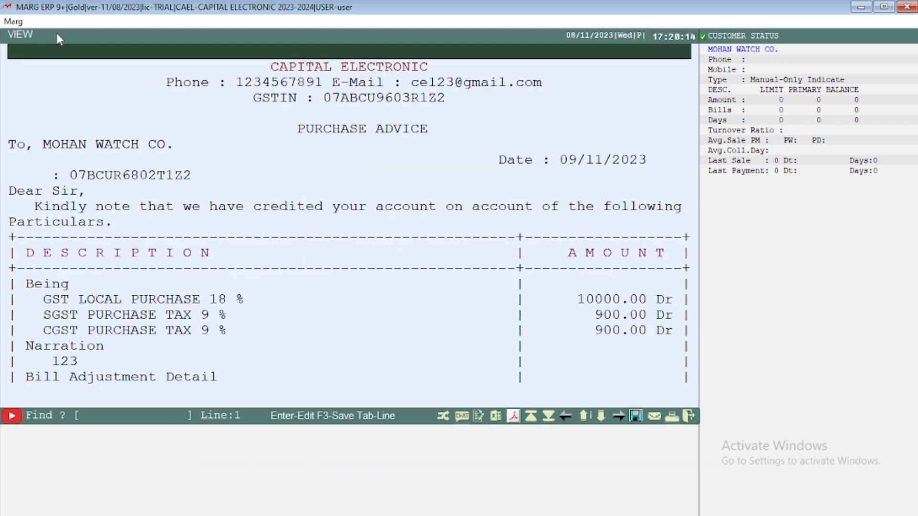
pyautogui.press('Down')
pyautogui.press('Down')
pyautogui.press('Down')
pyautogui.press('Down')
pyautogui.press('Down')
pyautogui.press('Down')
pyautogui.press('Down')
pyautogui.press('Down')
pyautogui.press('Down')
pyautogui.press('Down')
pyautogui.press('Down')
pyautogui.press('Down')
pyautogui.press('Down')
pyautogui.press('Down')
pyautogui.press('Down')
pyautogui.press('Down')
pyautogui.press('Down')
pyautogui.press('Down')
pyautogui.press('Down')
pyautogui.press('Down')
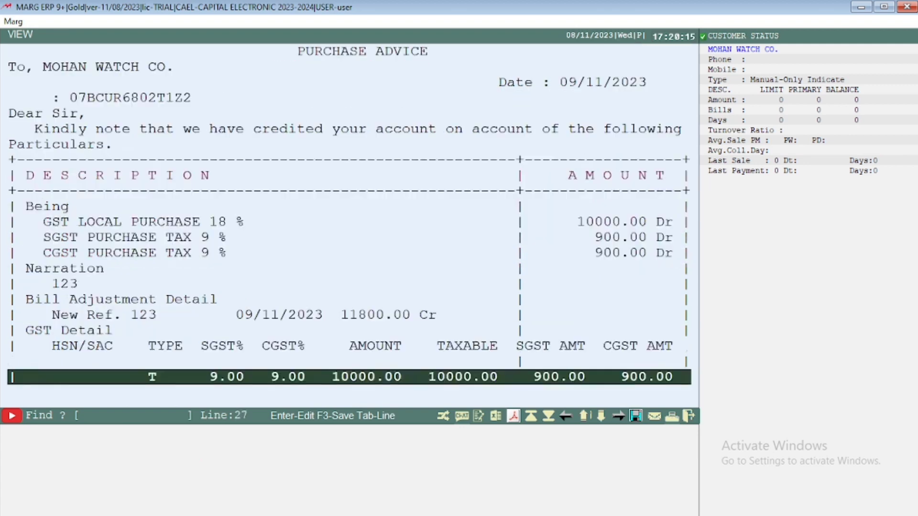
# Step: Review the purchase advice preview back up to its heading, and close both the preview and the voucher entry
pyautogui.press('Up')
pyautogui.press('Up')
pyautogui.press('Up')
pyautogui.press('Up')
pyautogui.press('Up')
pyautogui.press('Up')
pyautogui.press('Up')
pyautogui.press('Up')
pyautogui.press('Up')
pyautogui.press('Up')
pyautogui.press('Up')
pyautogui.press('Up')
pyautogui.press('Up')
pyautogui.press('Up')
pyautogui.press('Up')
pyautogui.press('Up')
pyautogui.press('Up')
pyautogui.press('Up')
pyautogui.press('Up')
pyautogui.press('Up')
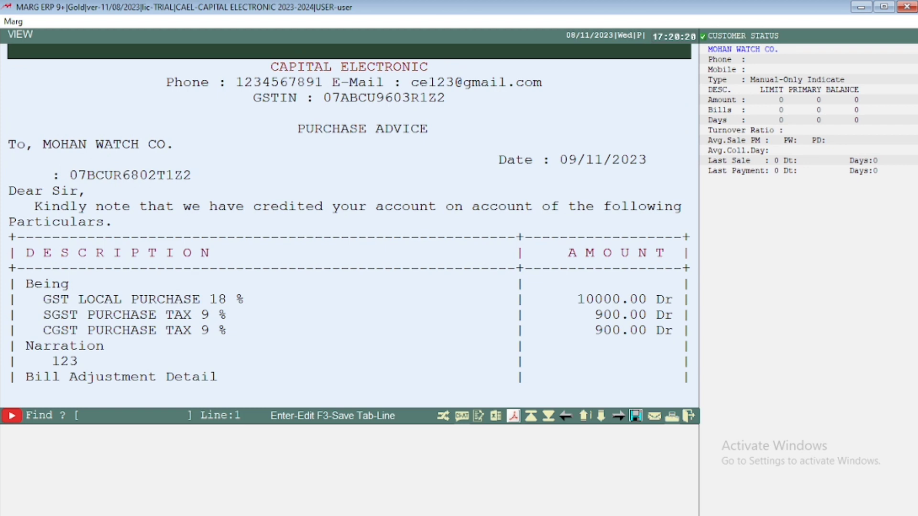
pyautogui.press('Escape')
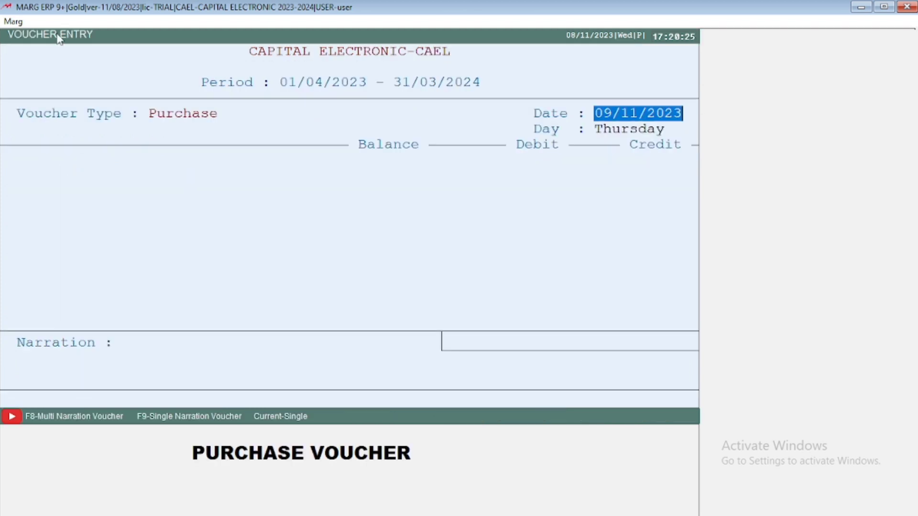
pyautogui.press('Escape')
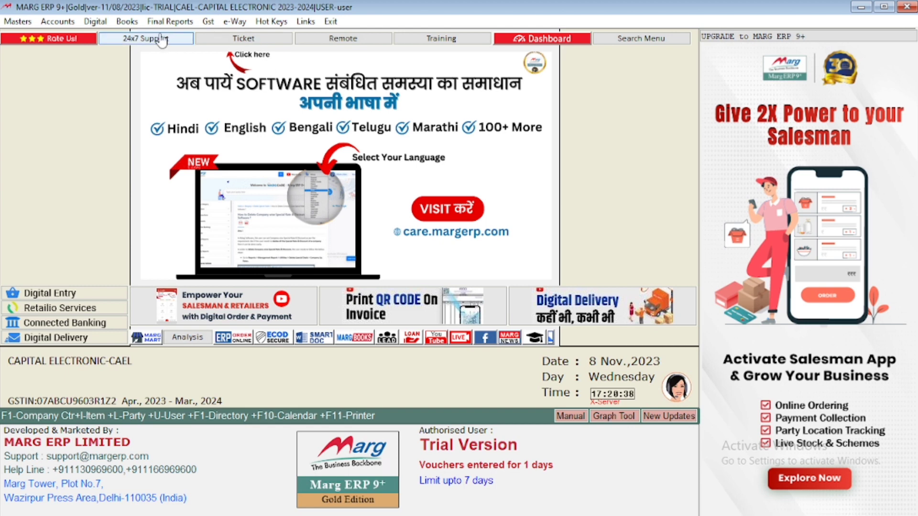
# Step: Look through the available entry books and open the Day Book
pyautogui.click(128, 22)
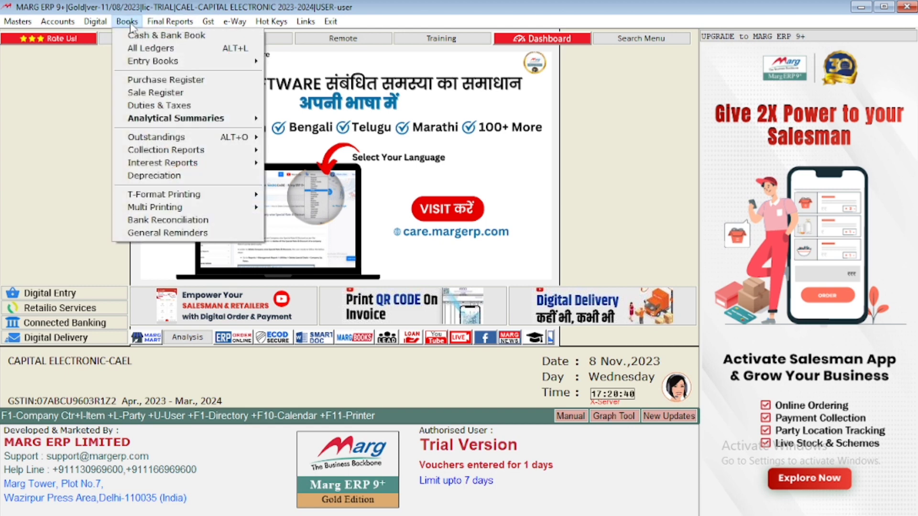
pyautogui.press('Down')
pyautogui.press('Down')
pyautogui.press('Down')
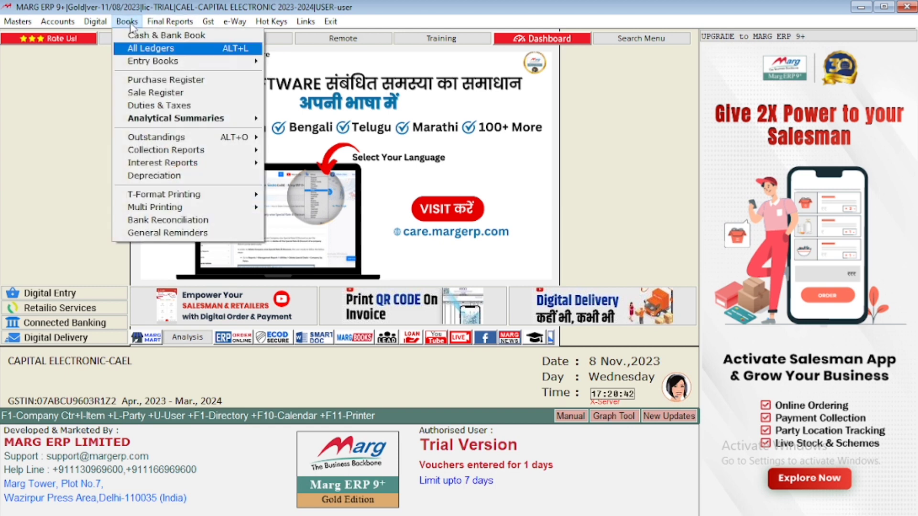
pyautogui.press('Right')
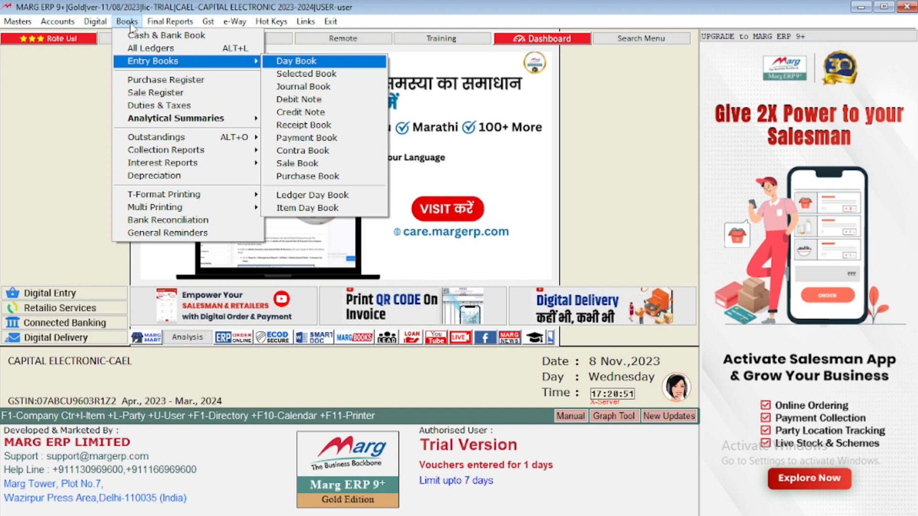
pyautogui.press('Down')
pyautogui.press('Down')
pyautogui.press('Down')
pyautogui.press('Up')
pyautogui.press('Up')
pyautogui.press('Up')
pyautogui.press('Up')
pyautogui.press('Up')
pyautogui.press('Up')
pyautogui.press('Up')
pyautogui.press('Up')
pyautogui.press('Up')
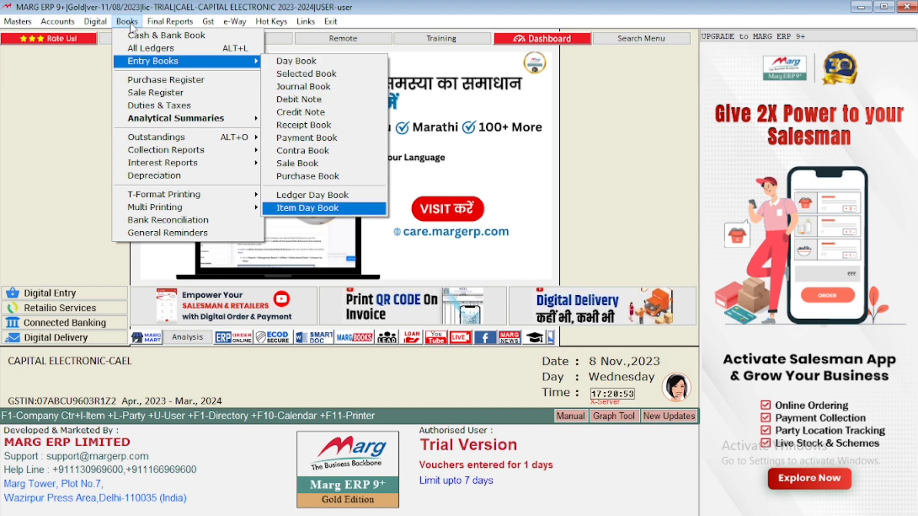
pyautogui.press('Up')
pyautogui.press('Up')
pyautogui.press('Up')
pyautogui.press('Up')
pyautogui.press('Up')
pyautogui.press('Up')
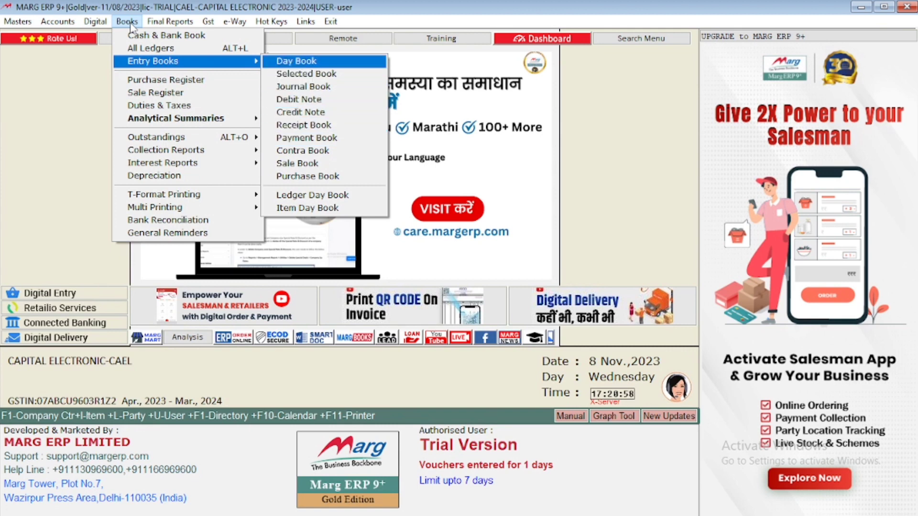
pyautogui.press('Down')
pyautogui.press('Down')
pyautogui.press('Down')
pyautogui.press('Down')
pyautogui.press('Down')
pyautogui.press('Down')
pyautogui.press('Down')
pyautogui.press('Down')
pyautogui.press('Down')
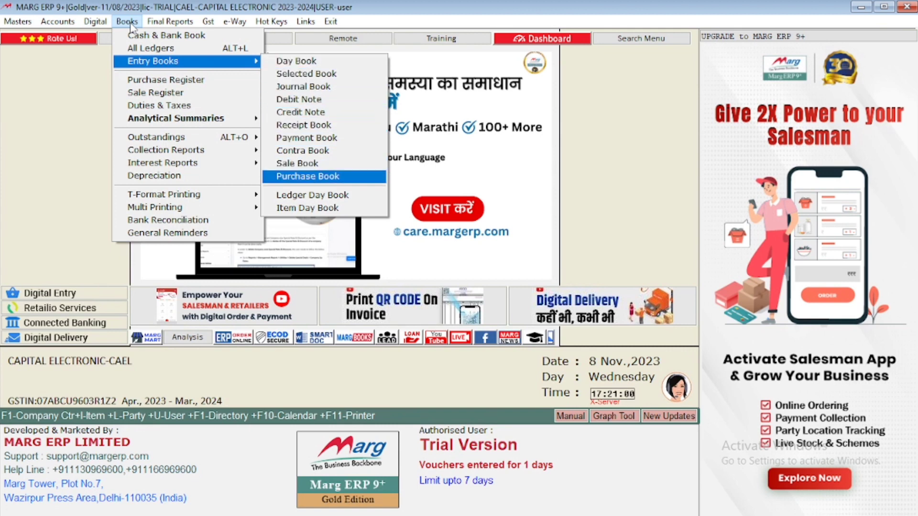
pyautogui.press('Up')
pyautogui.press('Up')
pyautogui.press('Up')
pyautogui.press('Up')
pyautogui.press('Up')
pyautogui.press('Up')
pyautogui.press('Up')
pyautogui.press('Up')
pyautogui.press('Up')
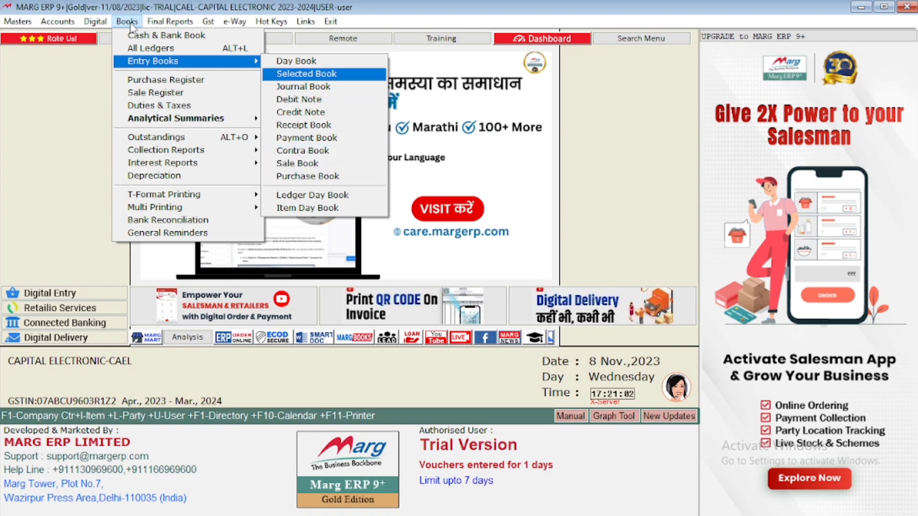
pyautogui.press('Return')
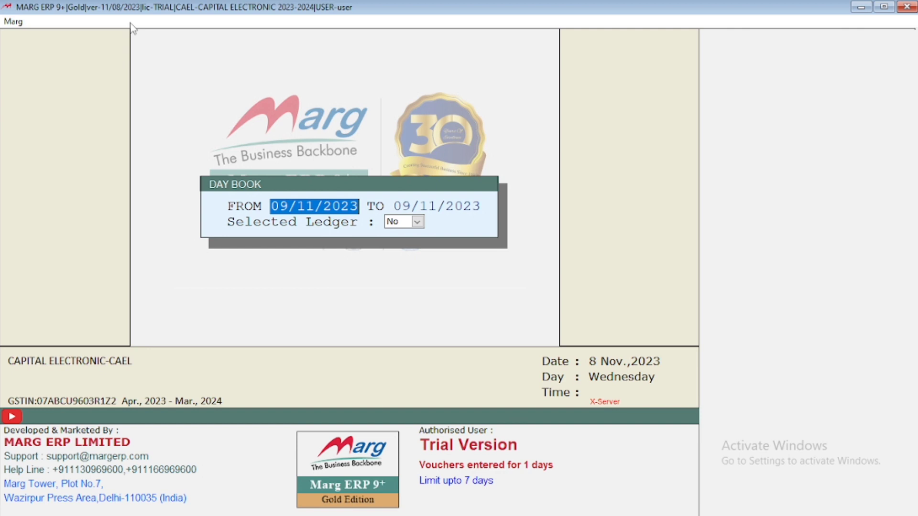
# Step: View the Day Book from 09/11/2023 to 09/11/2023 with Selected Ledger set to No, and close it
pyautogui.press('Return')
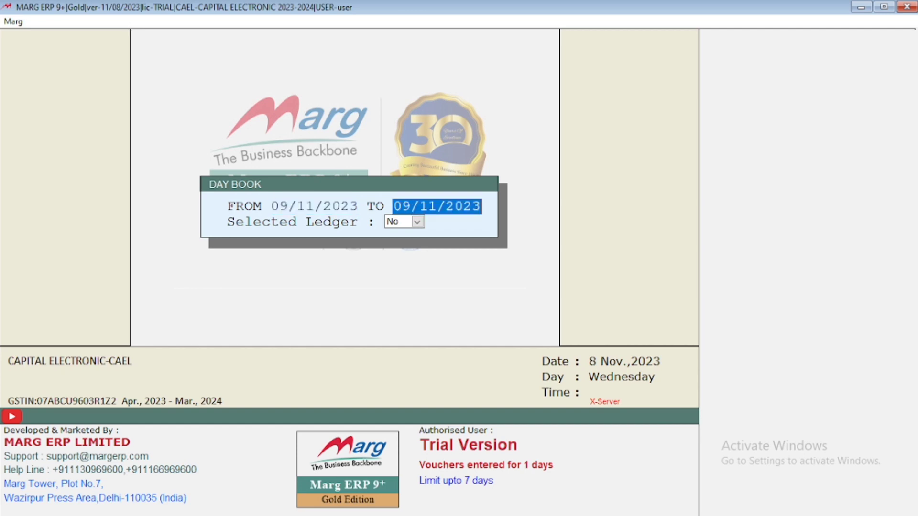
pyautogui.press('Return')
pyautogui.press('Return')
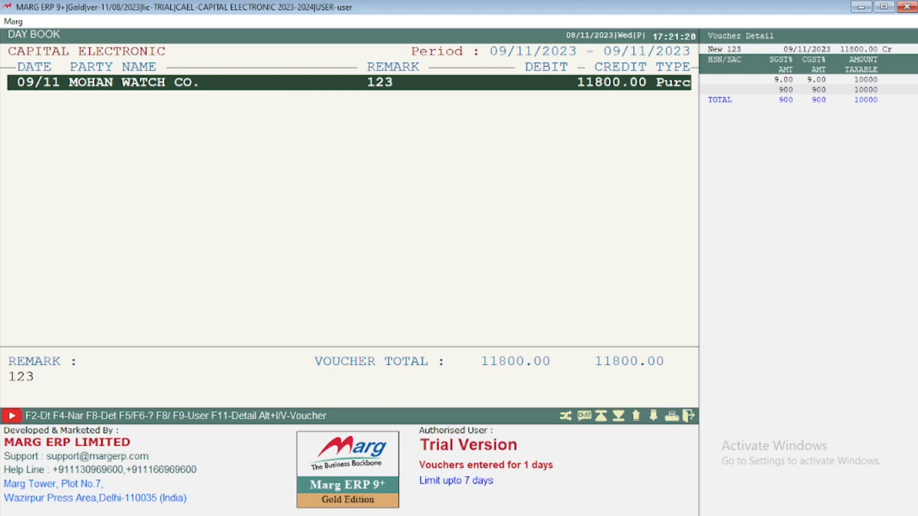
pyautogui.press('Escape')
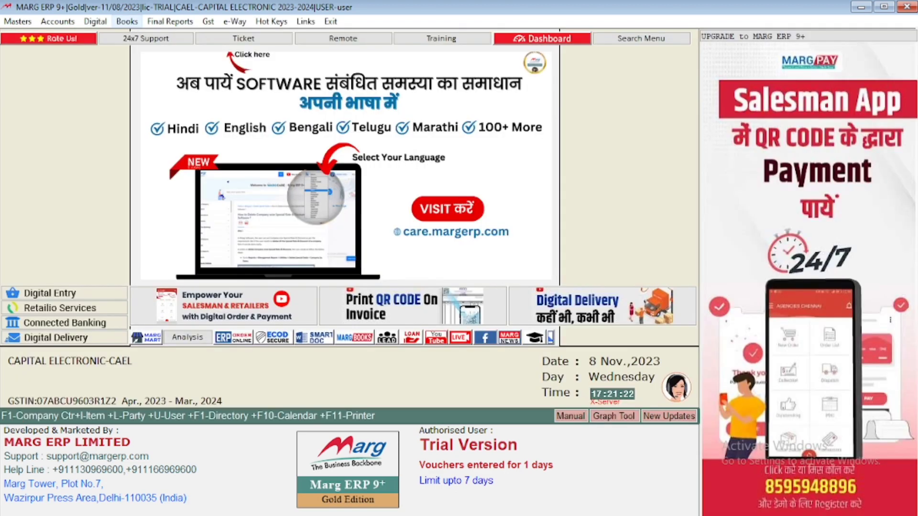